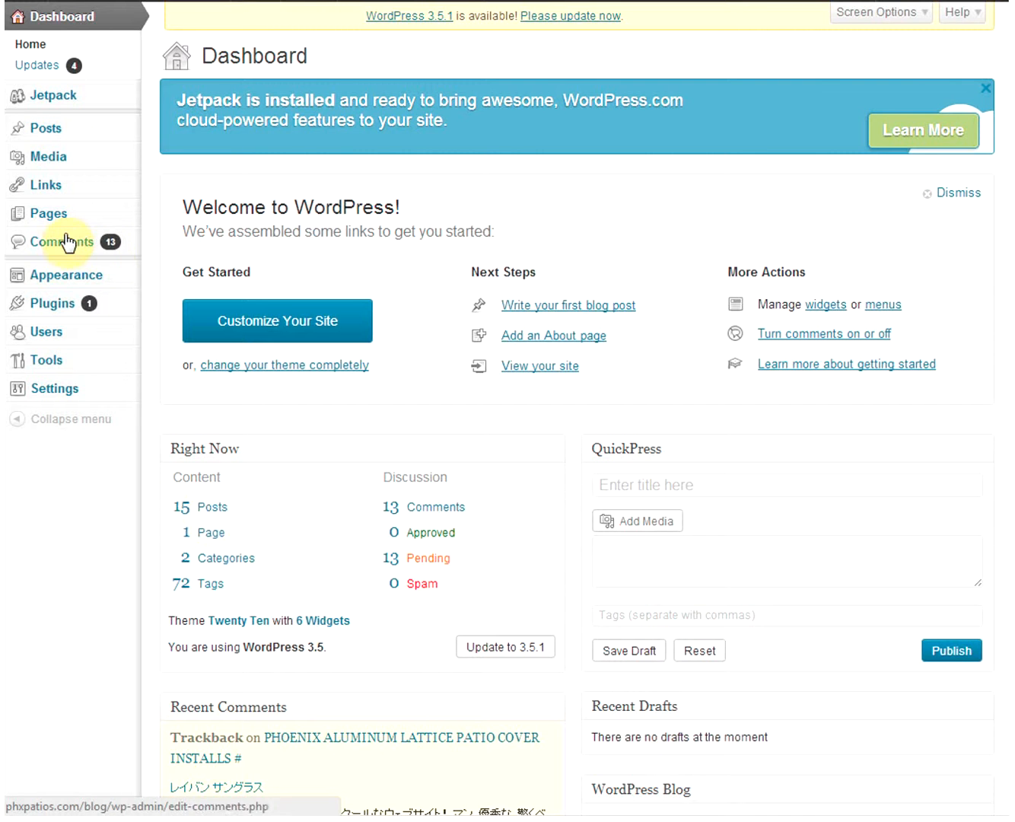
- Start a new blog post from the list of existing posts
{"action": "mouse_move", "coordinate": [56, 136]}
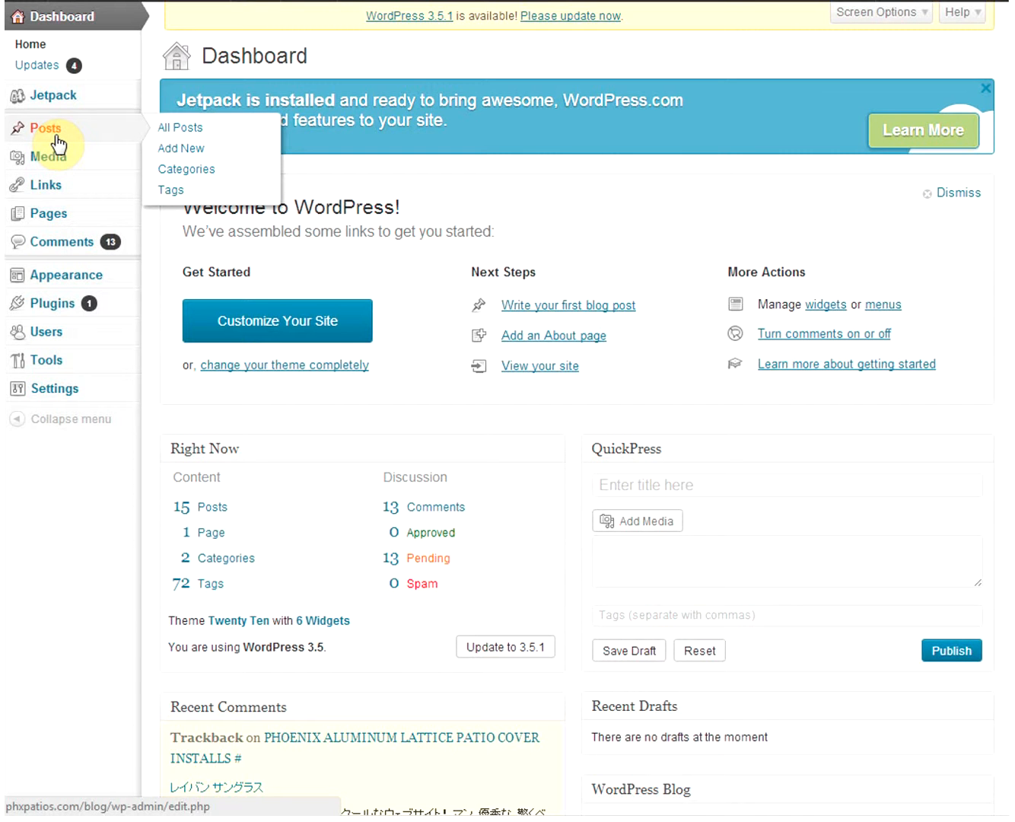
{"action": "left_click", "coordinate": [56, 137]}
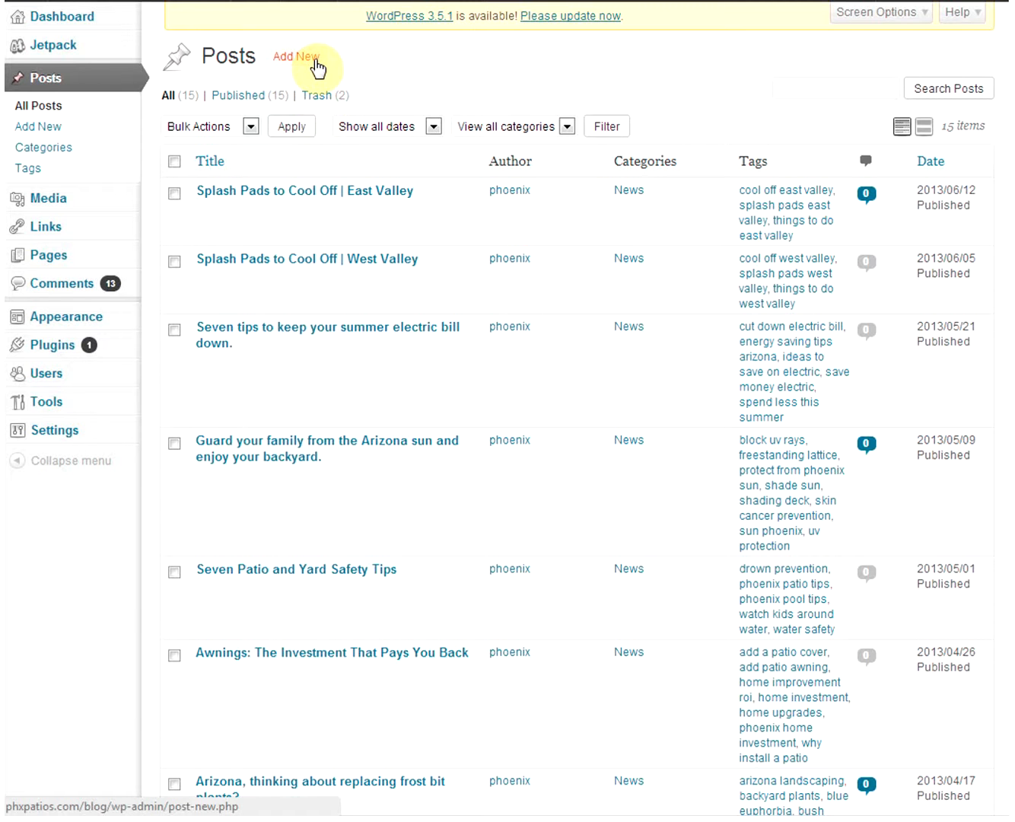
{"action": "left_click", "coordinate": [315, 62]}
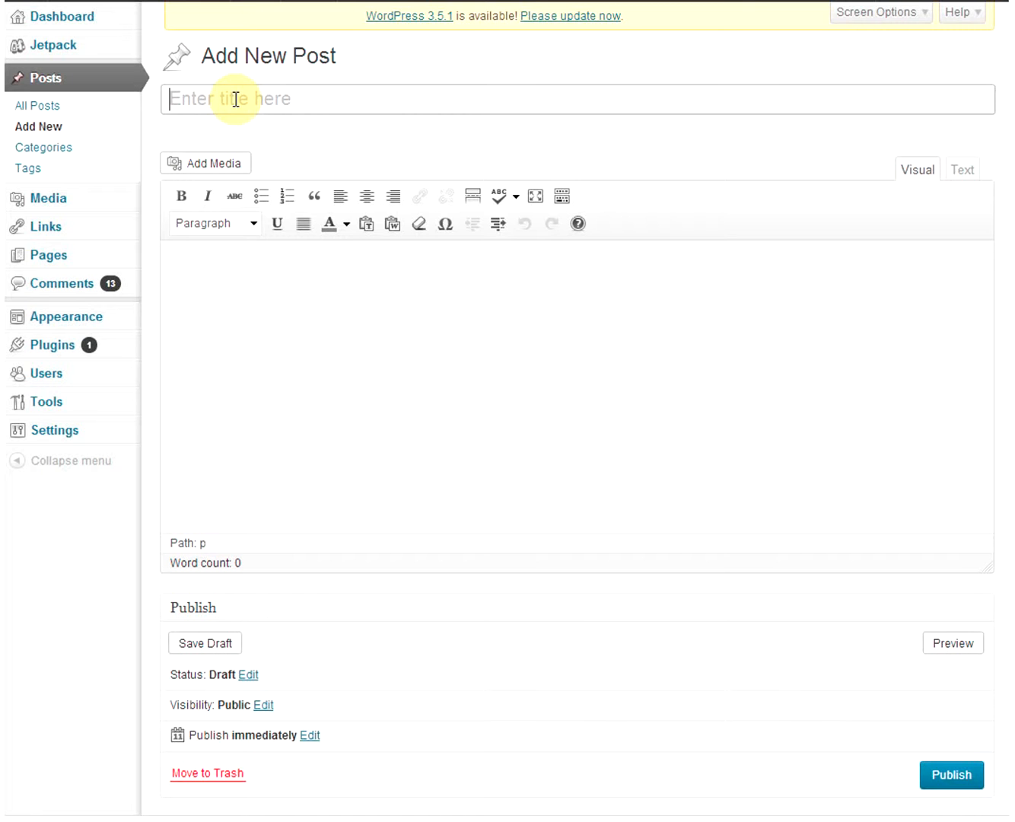
- Enter "Phoenix are you ready for the monsoon season?" as the post title
{"action": "left_click", "coordinate": [247, 297]}
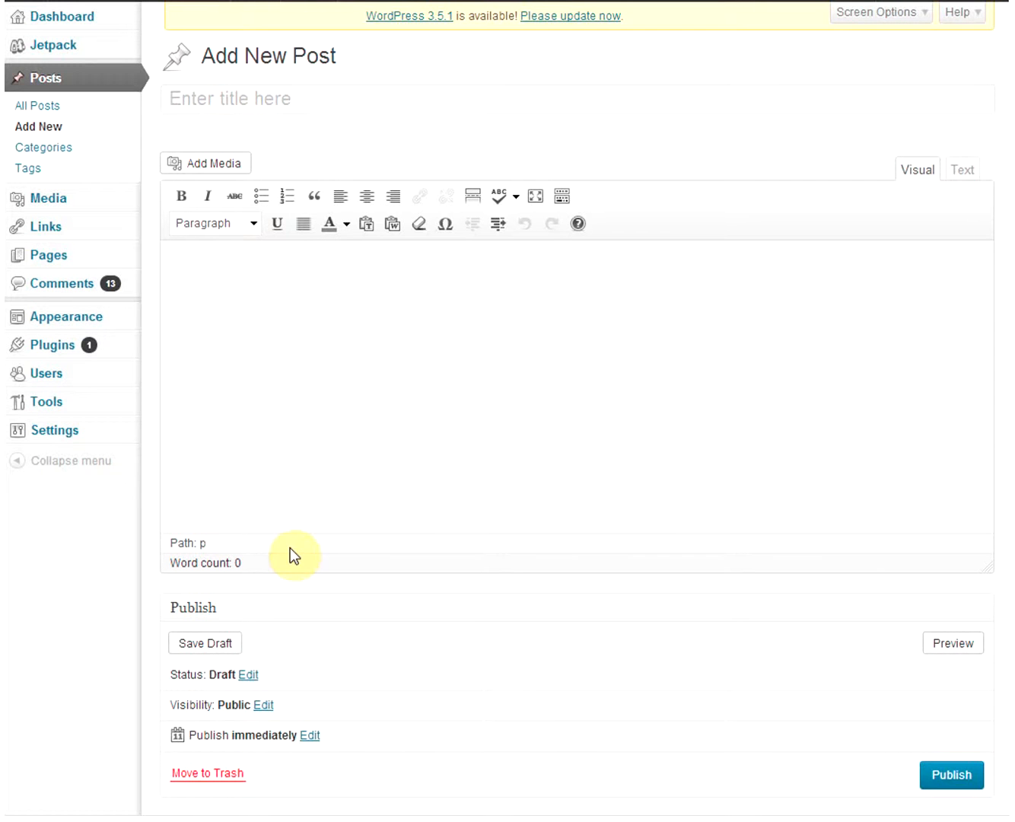
{"action": "scroll", "coordinate": [290, 550], "scroll_direction": "down", "scroll_amount": 2}
{"action": "scroll", "coordinate": [290, 547], "scroll_direction": "down", "scroll_amount": 5}
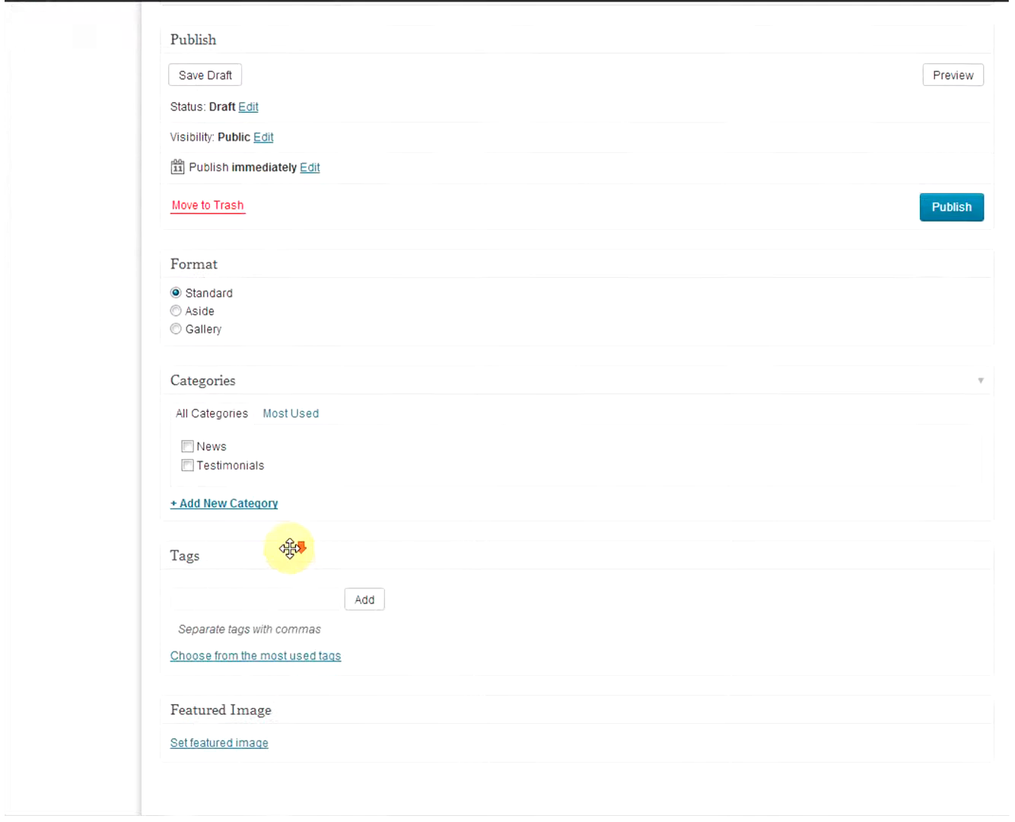
{"action": "scroll", "coordinate": [290, 549], "scroll_direction": "up", "scroll_amount": 7}
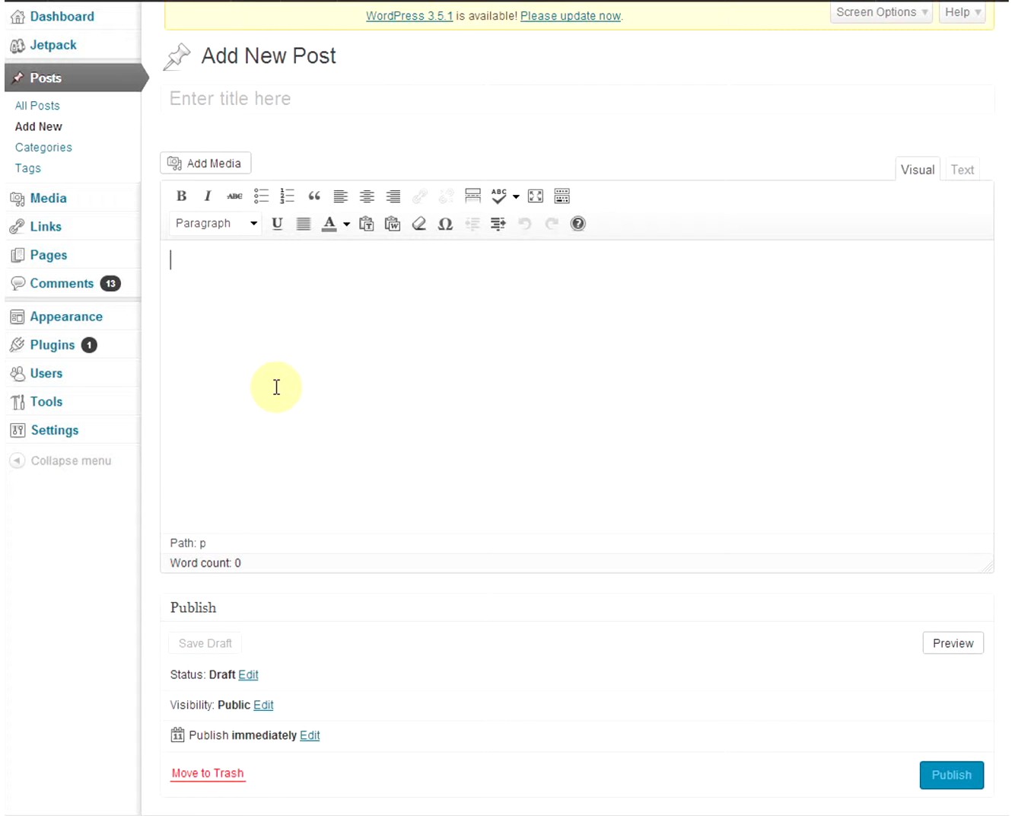
{"action": "left_click", "coordinate": [231, 100]}
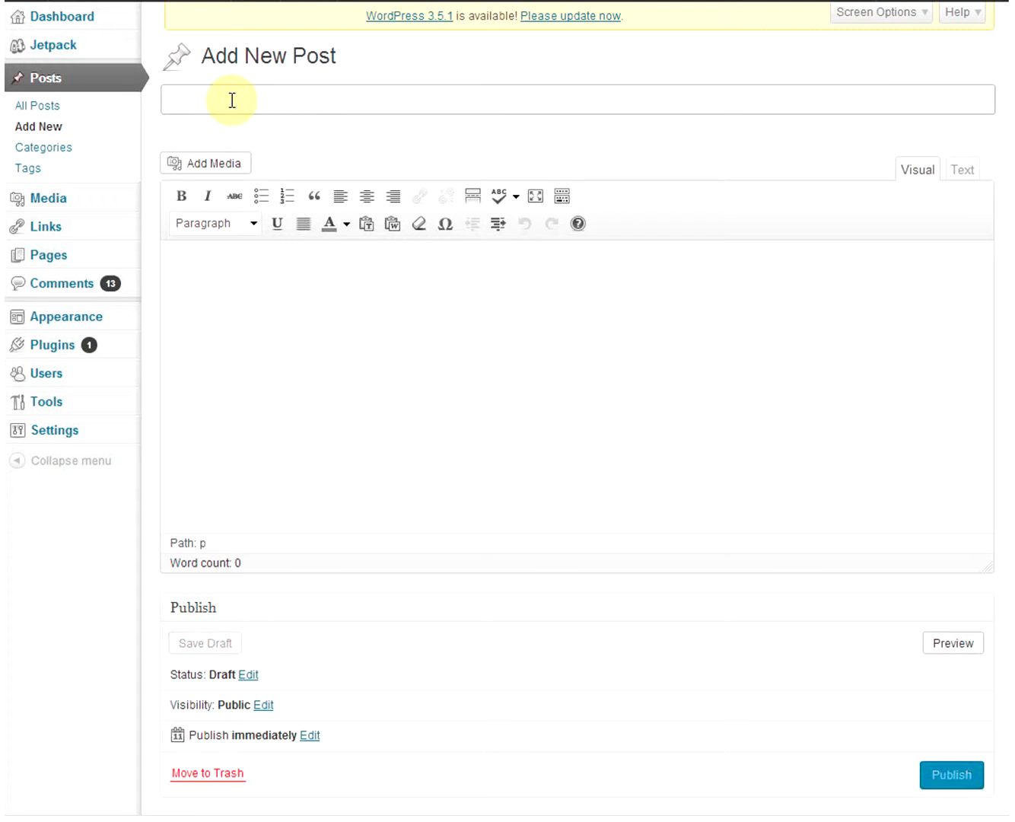
{"action": "type", "text": "Phoenix "}
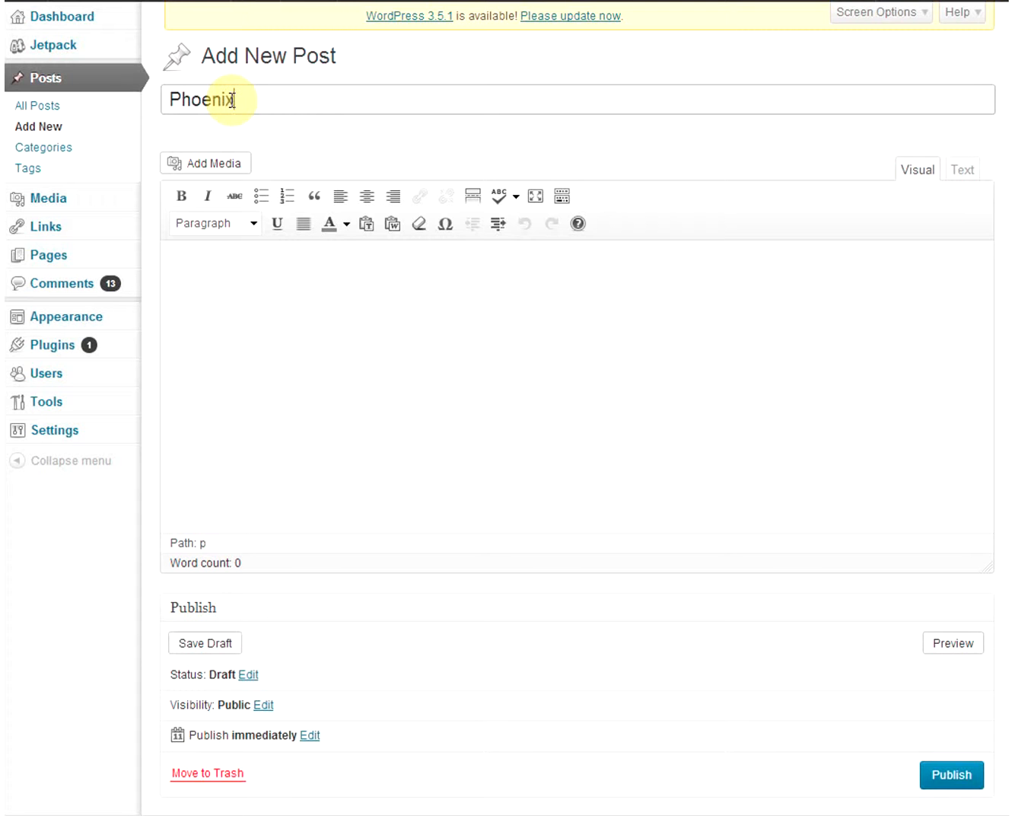
{"action": "type", "text": "are you ready fo"}
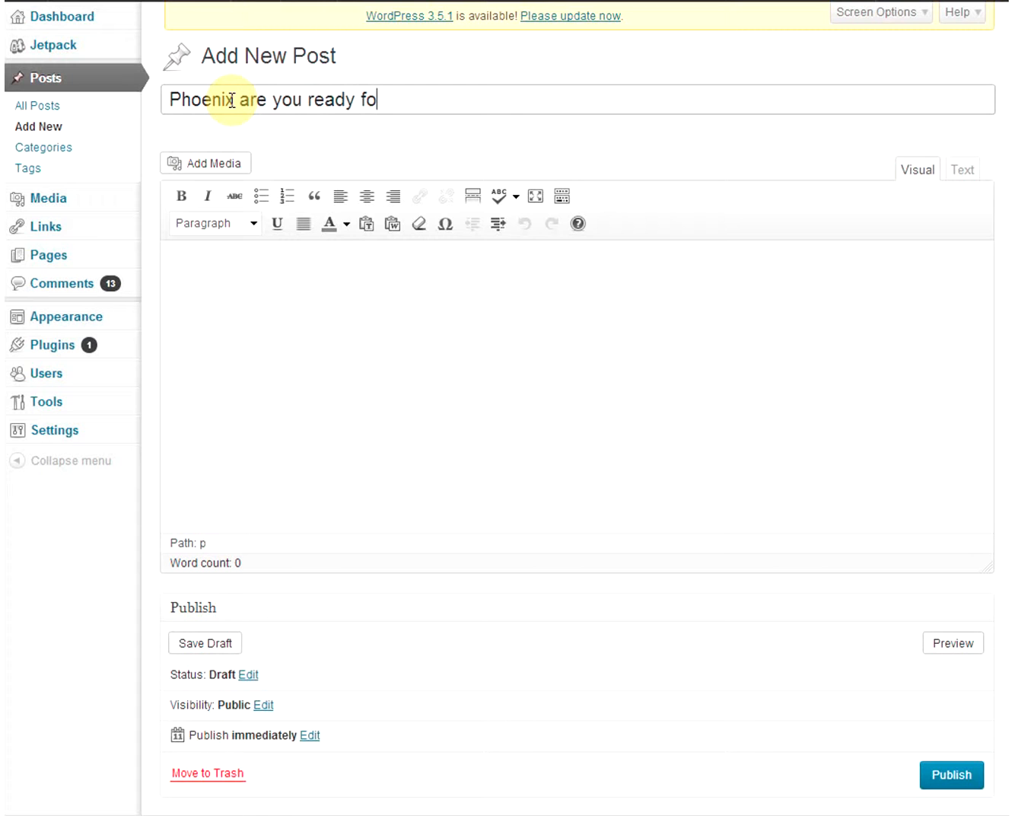
{"action": "type", "text": "r the monsoon seas"}
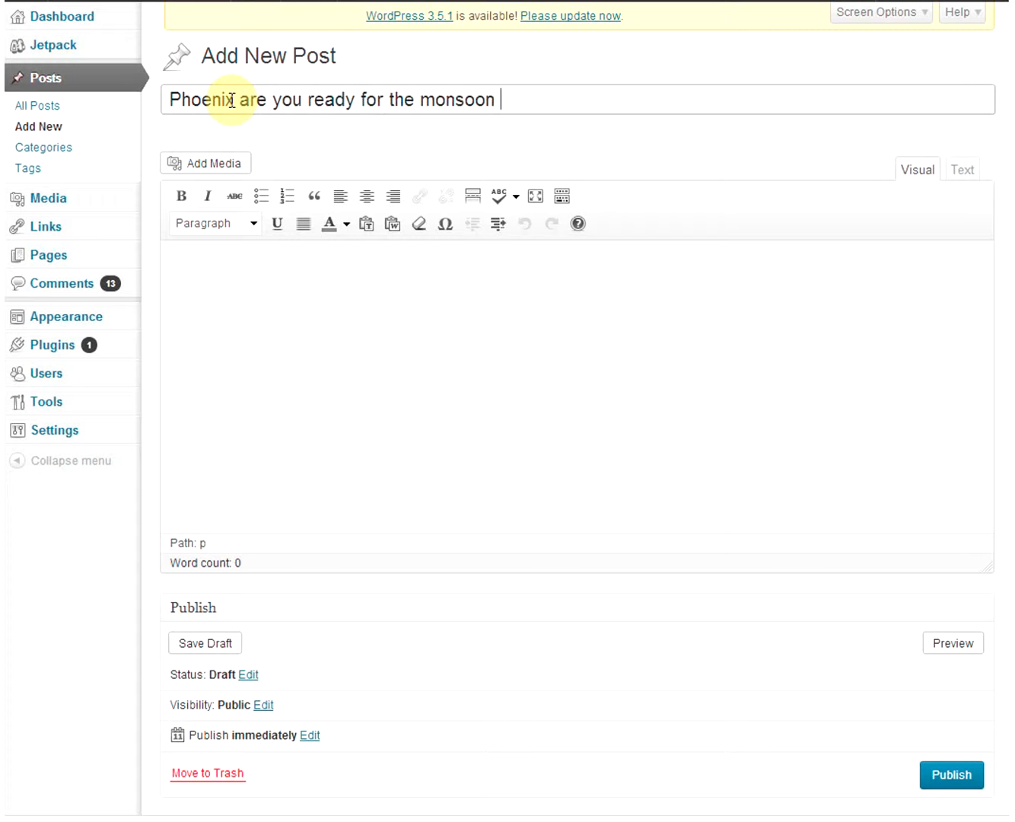
{"action": "type", "text": "?"}
{"action": "left_click", "coordinate": [247, 366]}
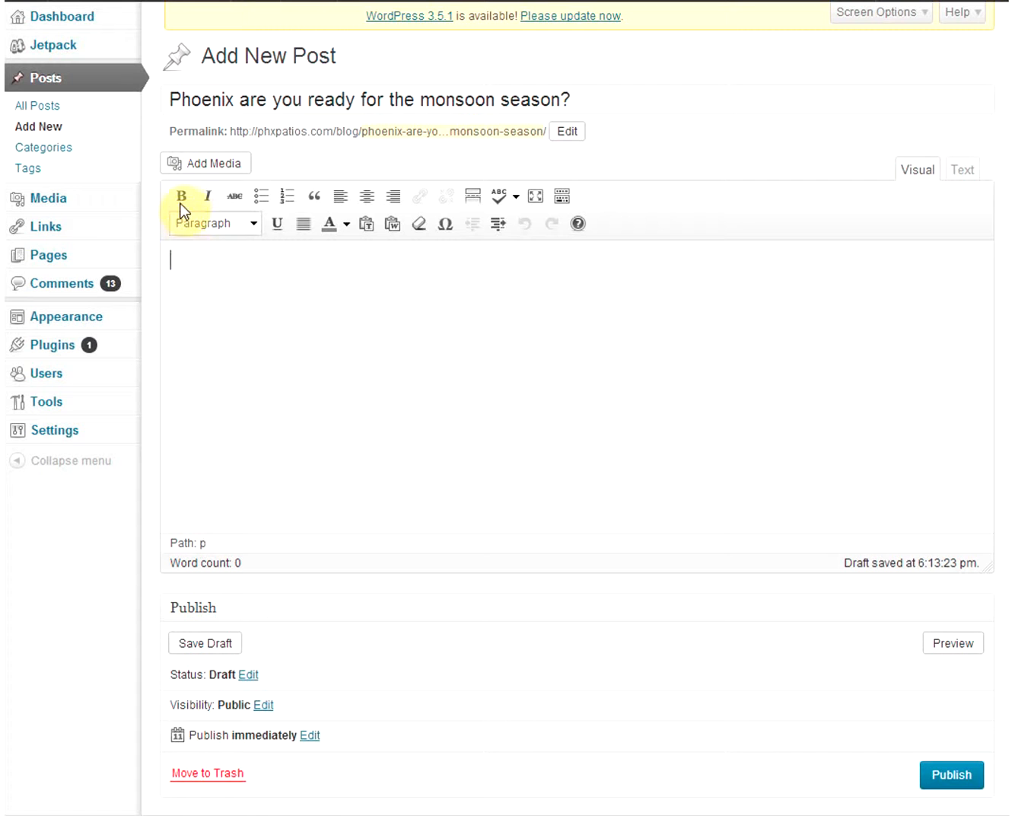
- Copy the entire text of the Word document "Monsoon season in Phoenix2013" with a blank Notepad file open alongside
{"action": "left_click", "coordinate": [235, 198]}
{"action": "left_click", "coordinate": [365, 291]}
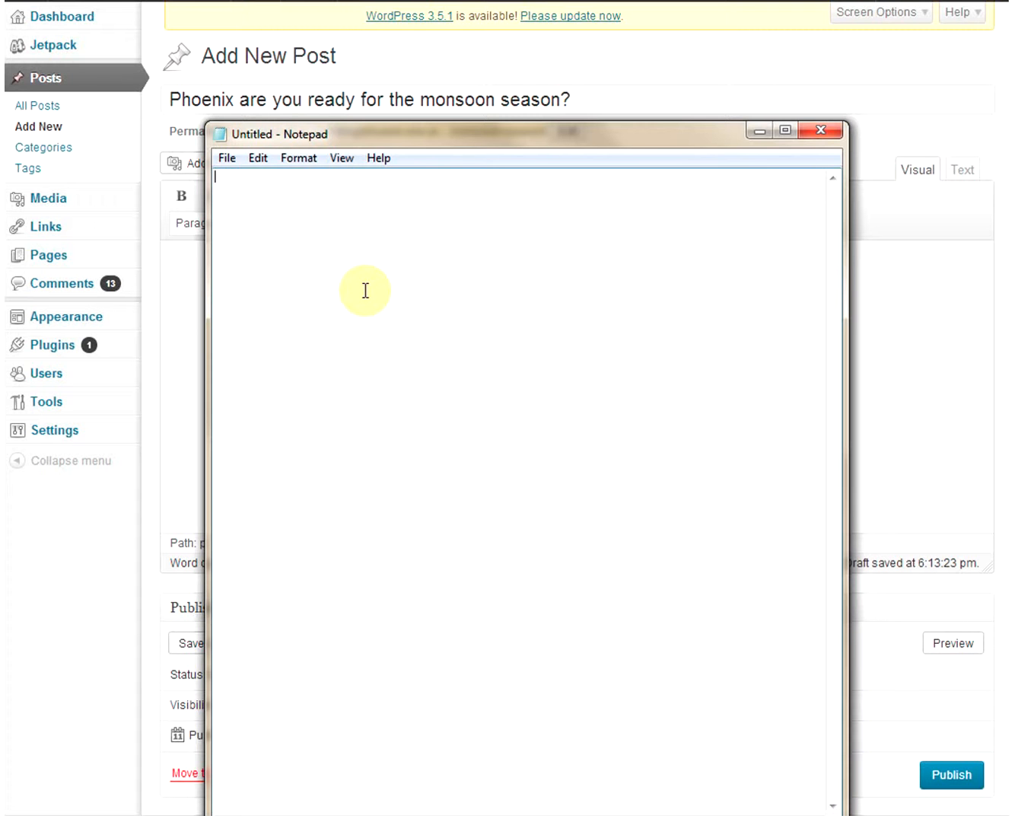
{"action": "left_click_drag", "start_coordinate": [1, 214], "coordinate": [566, 169]}
{"action": "key", "text": "ctrl+a"}
{"action": "scroll", "coordinate": [572, 365], "scroll_direction": "up", "scroll_amount": 4}
{"action": "scroll", "coordinate": [572, 365], "scroll_direction": "up", "scroll_amount": 6}
{"action": "scroll", "coordinate": [572, 365], "scroll_direction": "down", "scroll_amount": 5}
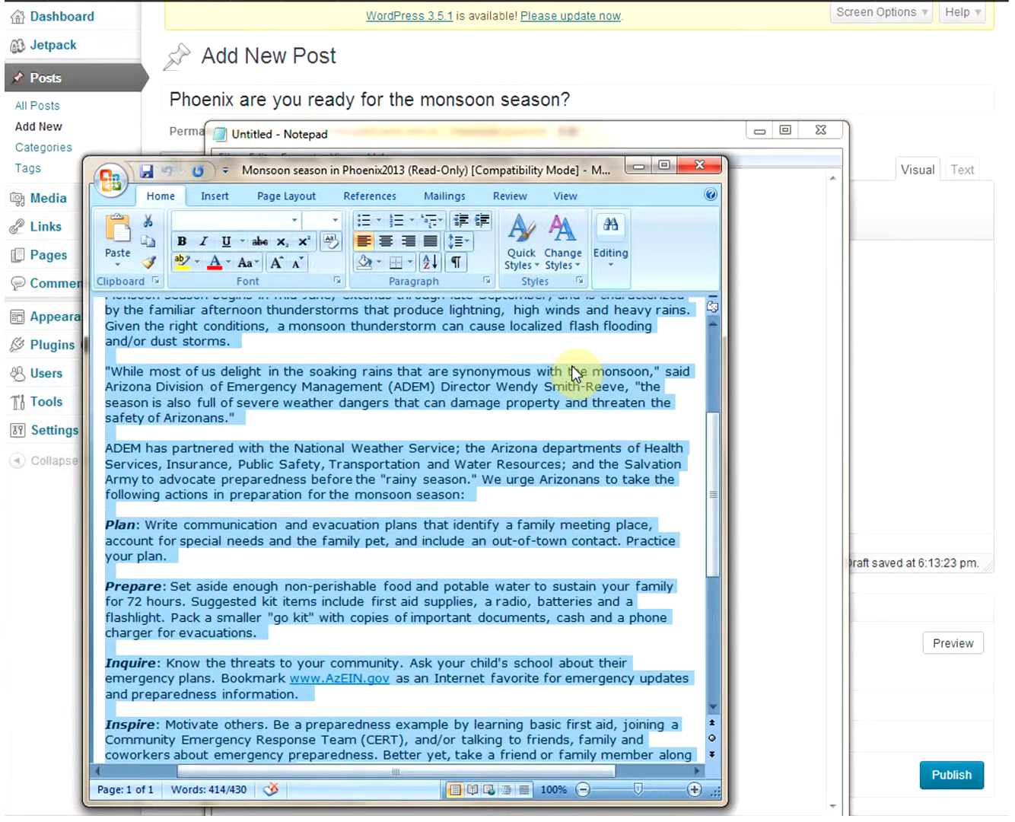
{"action": "scroll", "coordinate": [571, 366], "scroll_direction": "down", "scroll_amount": 5}
{"action": "scroll", "coordinate": [572, 365], "scroll_direction": "down", "scroll_amount": 1}
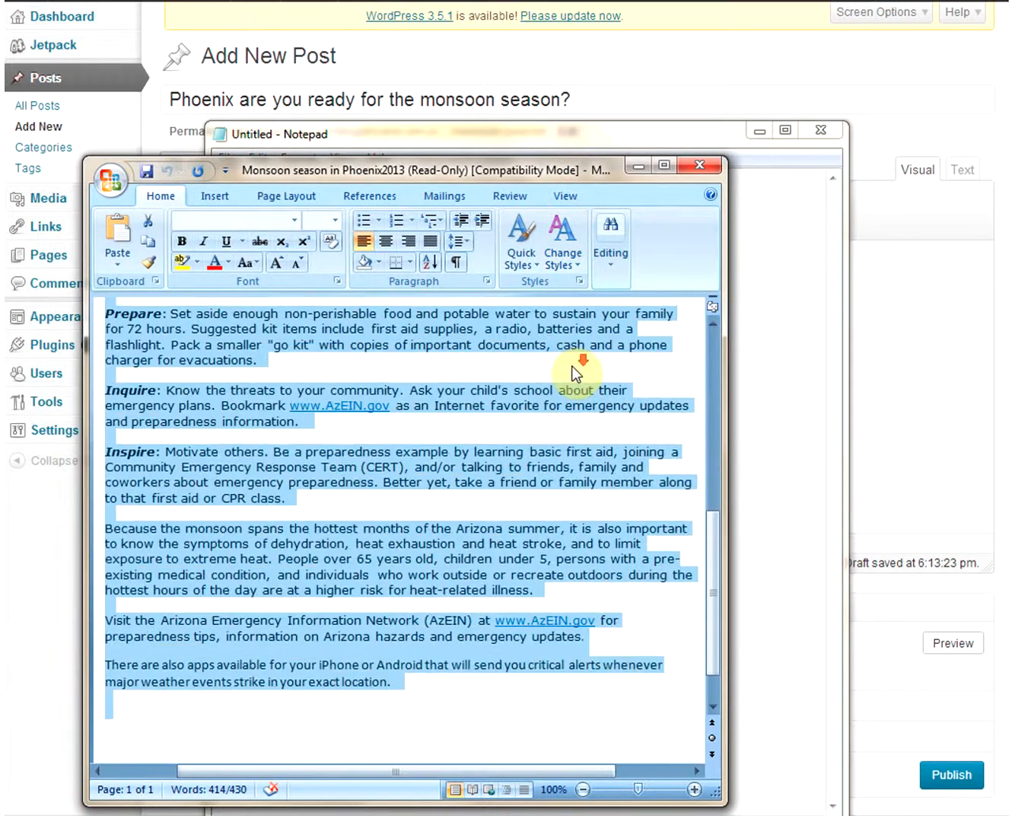
{"action": "scroll", "coordinate": [574, 366], "scroll_direction": "up", "scroll_amount": 9}
{"action": "scroll", "coordinate": [574, 366], "scroll_direction": "up", "scroll_amount": 3}
{"action": "left_click_drag", "start_coordinate": [555, 171], "coordinate": [0, 147]}
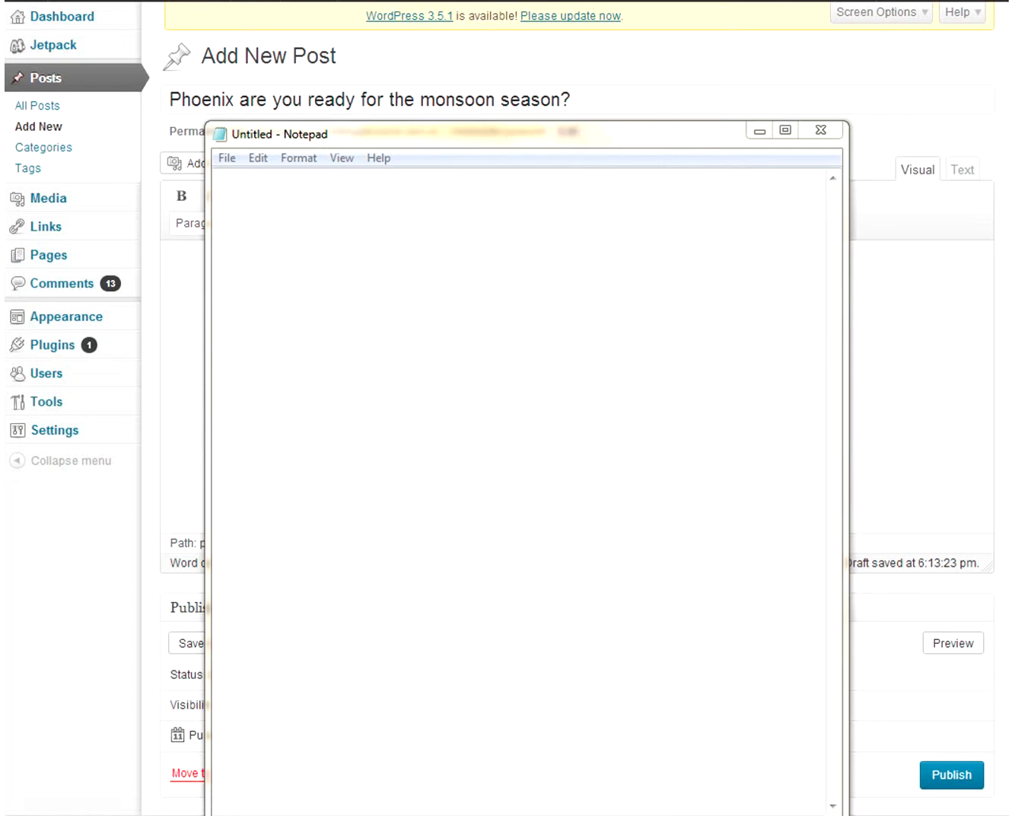
- Switch to the blank Notepad file and paste the copied article into it as plain text
{"action": "left_click", "coordinate": [355, 253]}
{"action": "left_click", "coordinate": [356, 253]}
{"action": "key", "text": "ctrl+v"}
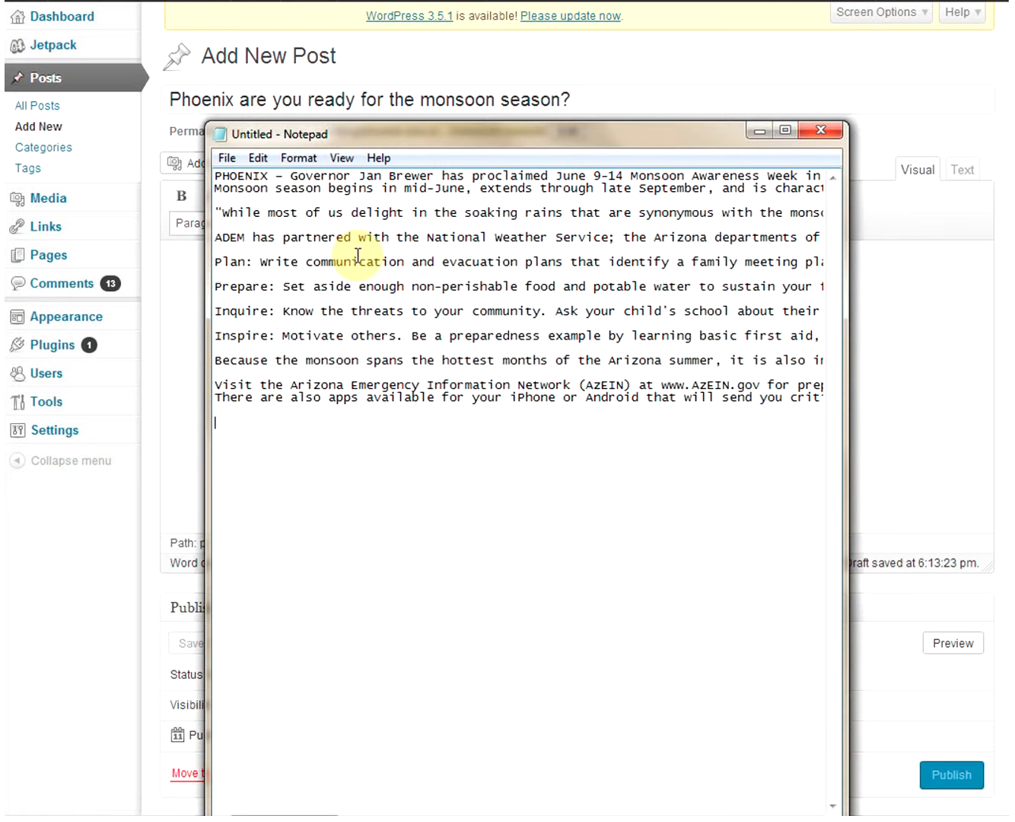
- Copy the whole plain-text article from Notepad and paste it into the body of the WordPress post
{"action": "left_click_drag", "start_coordinate": [497, 455], "coordinate": [167, 161]}
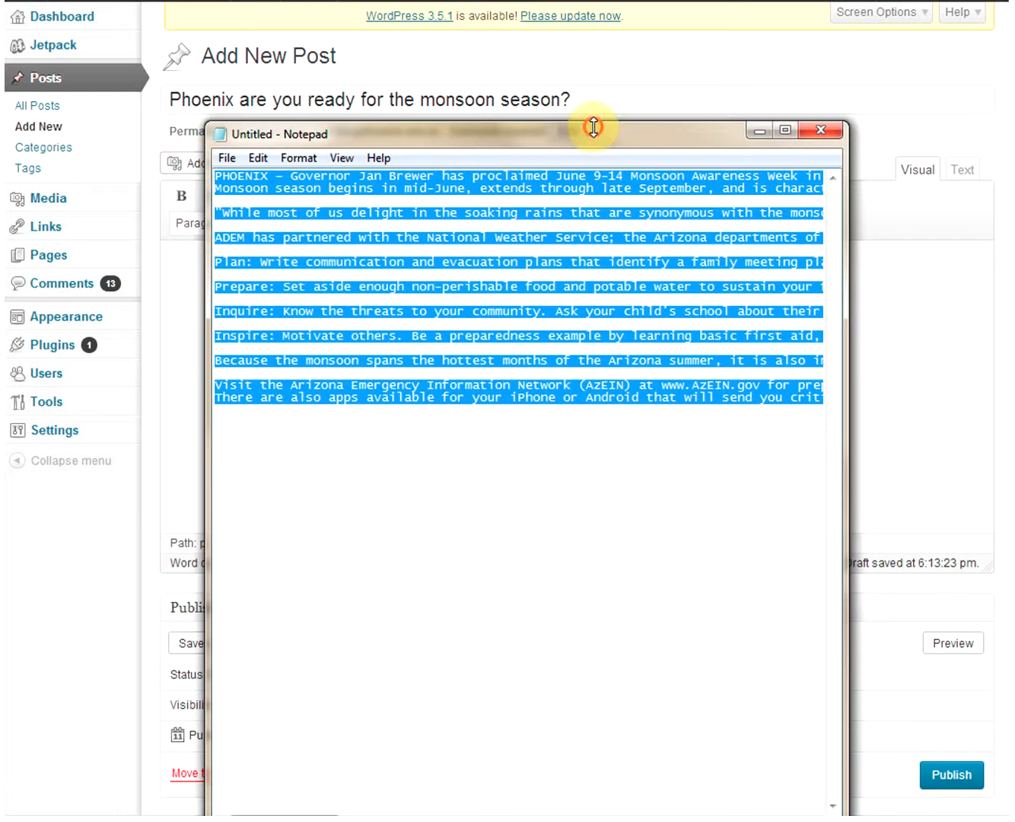
{"action": "left_click_drag", "start_coordinate": [605, 141], "coordinate": [0, 190]}
{"action": "left_click", "coordinate": [273, 298]}
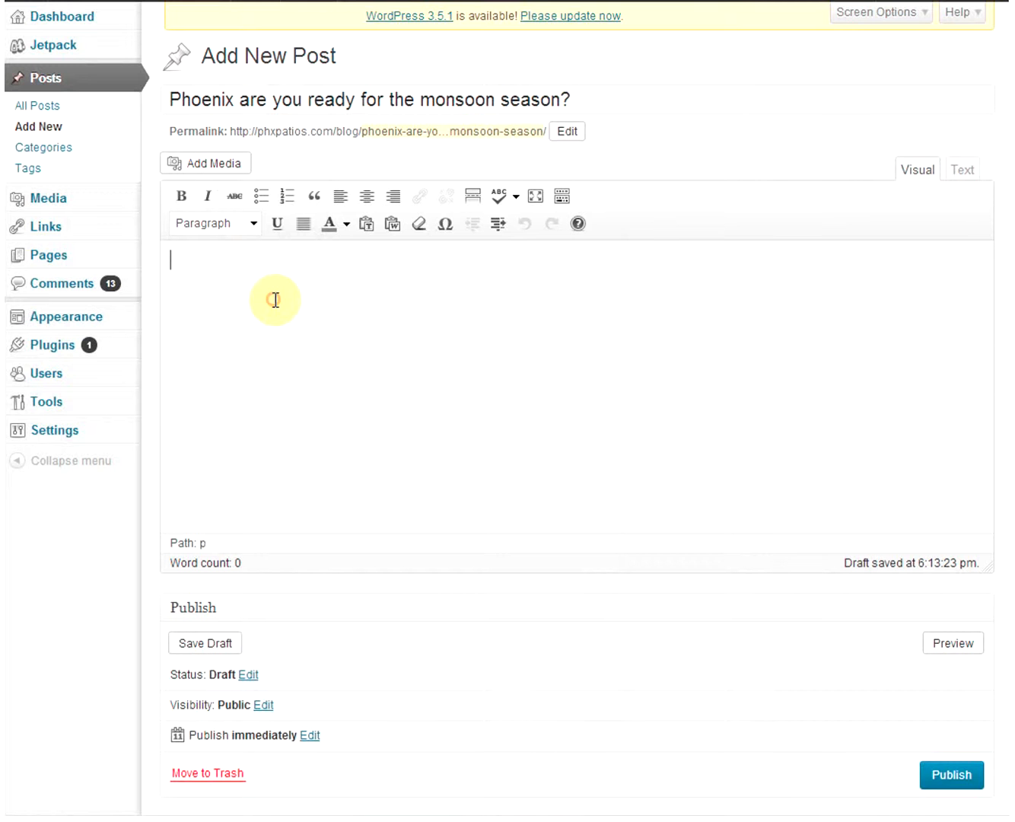
{"action": "key", "text": "ctrl+v"}
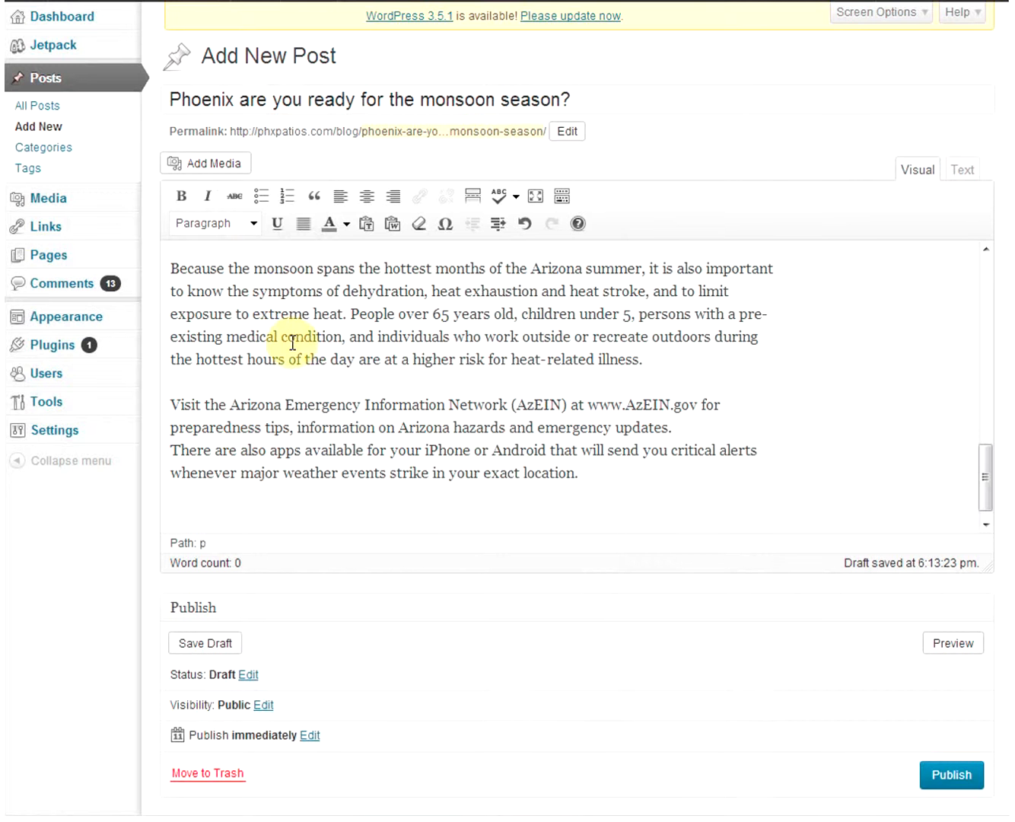
{"action": "left_click_drag", "start_coordinate": [981, 467], "coordinate": [954, 244]}
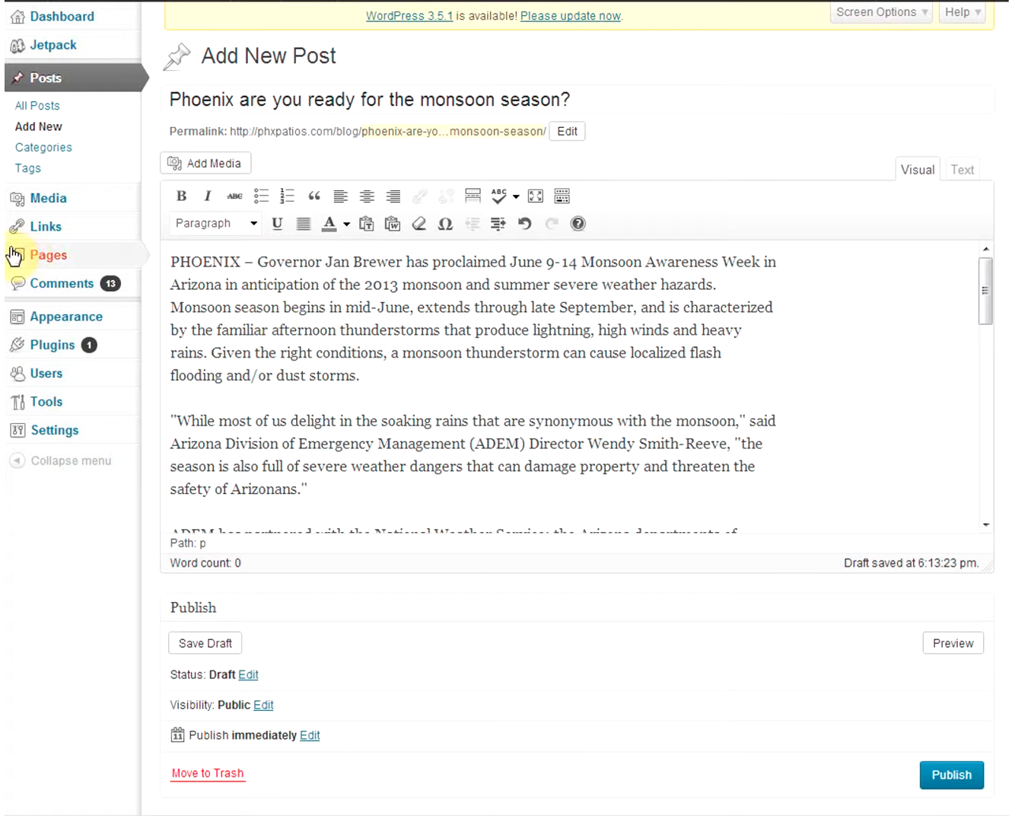
{"action": "mouse_move", "coordinate": [29, 257]}
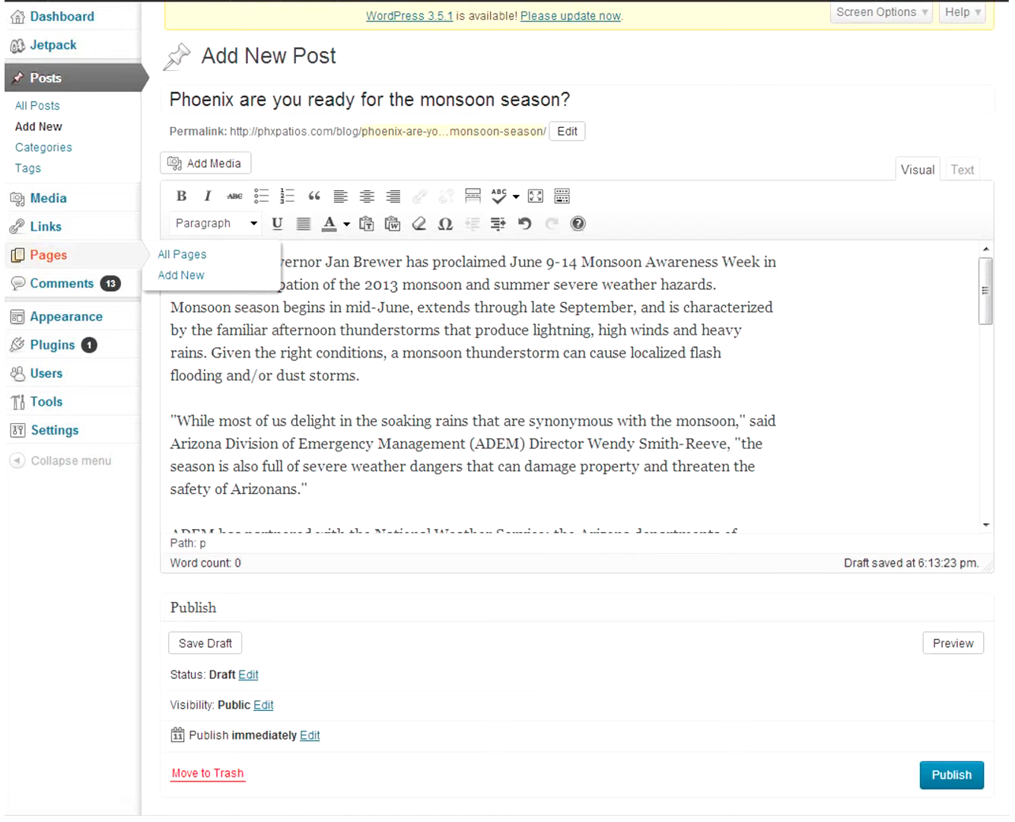
{"action": "left_click", "coordinate": [323, 349]}
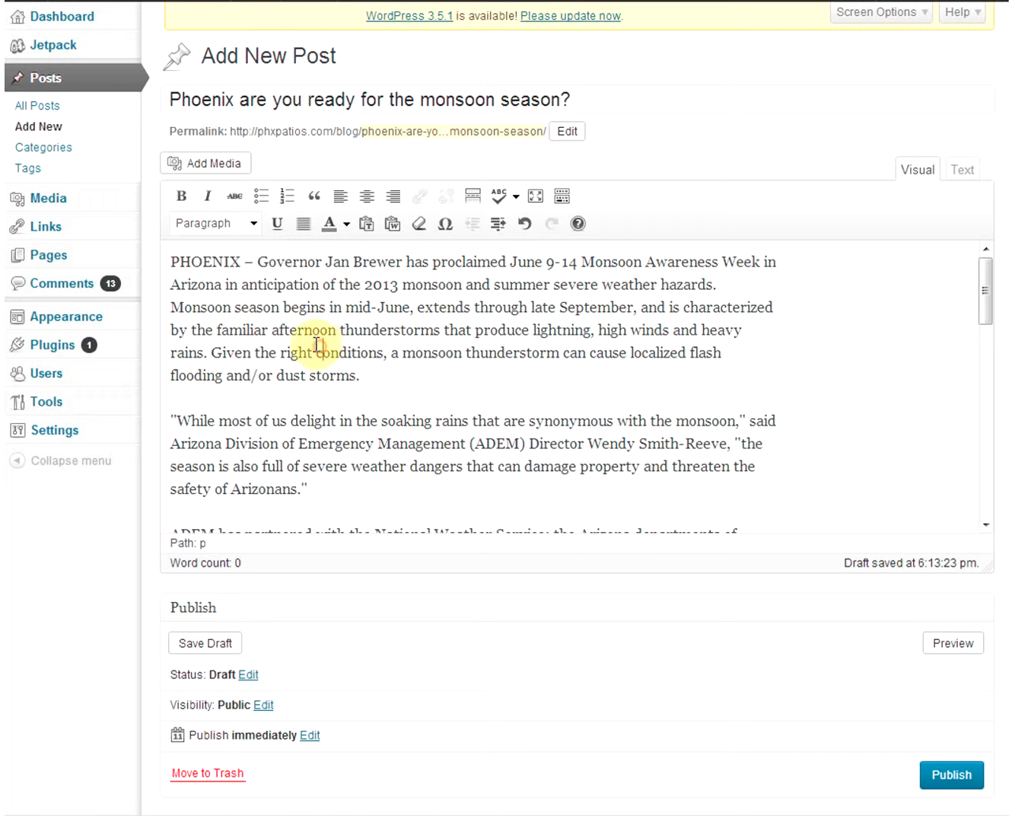
{"action": "left_click", "coordinate": [235, 352]}
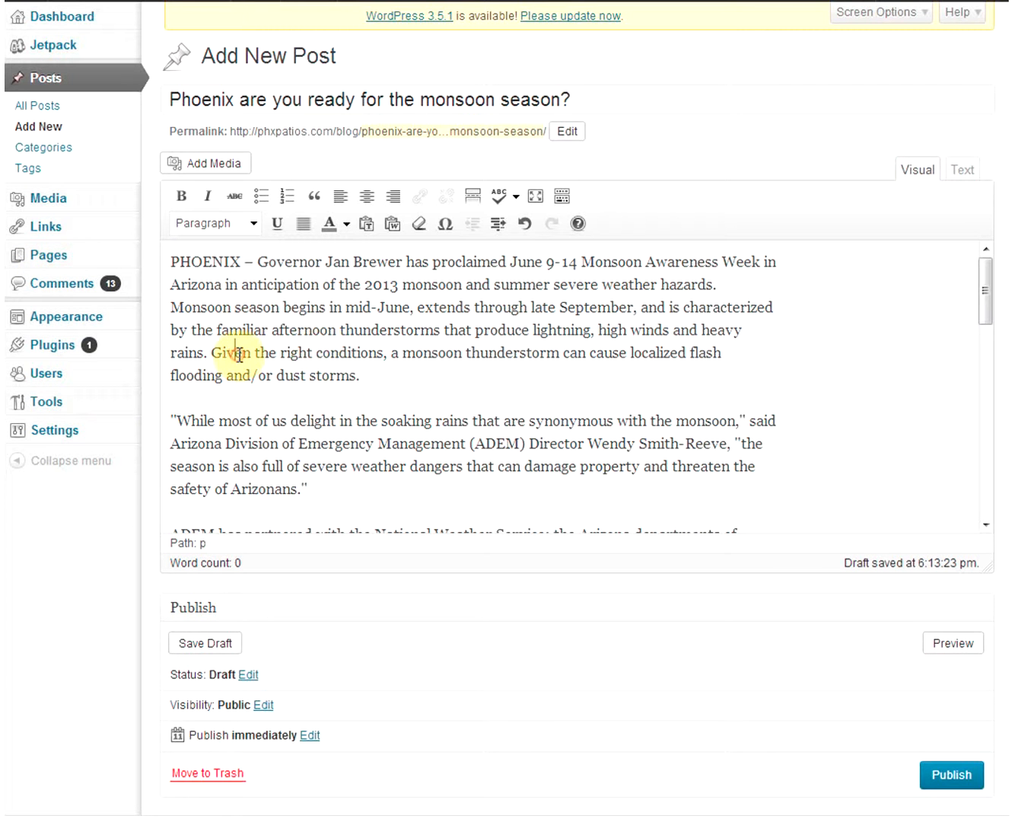
- Make the lead-in words "Prepare" and "Plan" bold at the start of their paragraphs
{"action": "scroll", "coordinate": [301, 423], "scroll_direction": "down", "scroll_amount": 2}
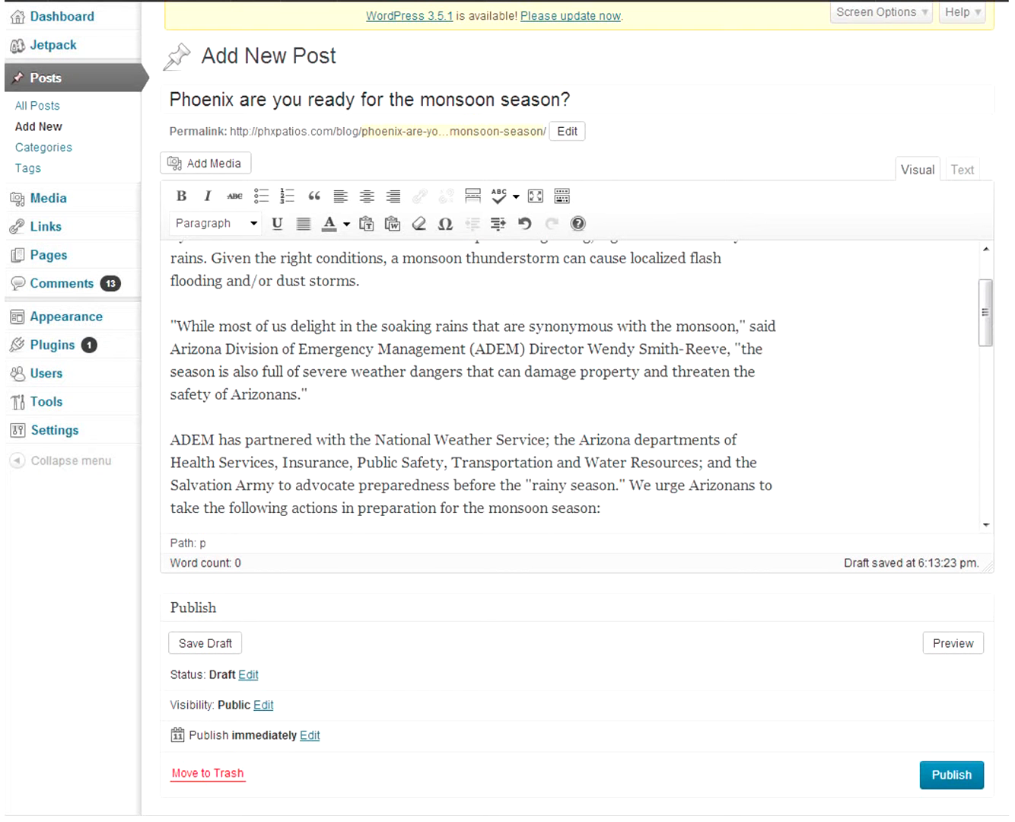
{"action": "scroll", "coordinate": [380, 407], "scroll_direction": "down", "scroll_amount": 10}
{"action": "scroll", "coordinate": [381, 410], "scroll_direction": "up", "scroll_amount": 5}
{"action": "left_click_drag", "start_coordinate": [224, 360], "coordinate": [147, 360]}
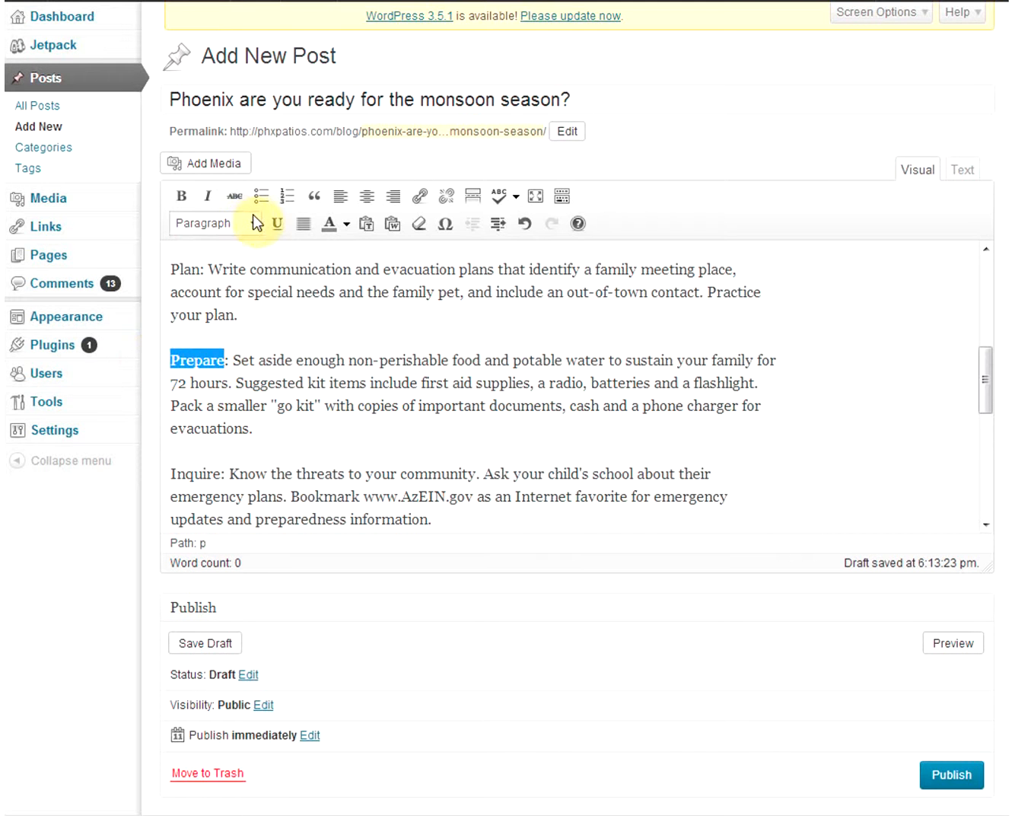
{"action": "left_click", "coordinate": [182, 195]}
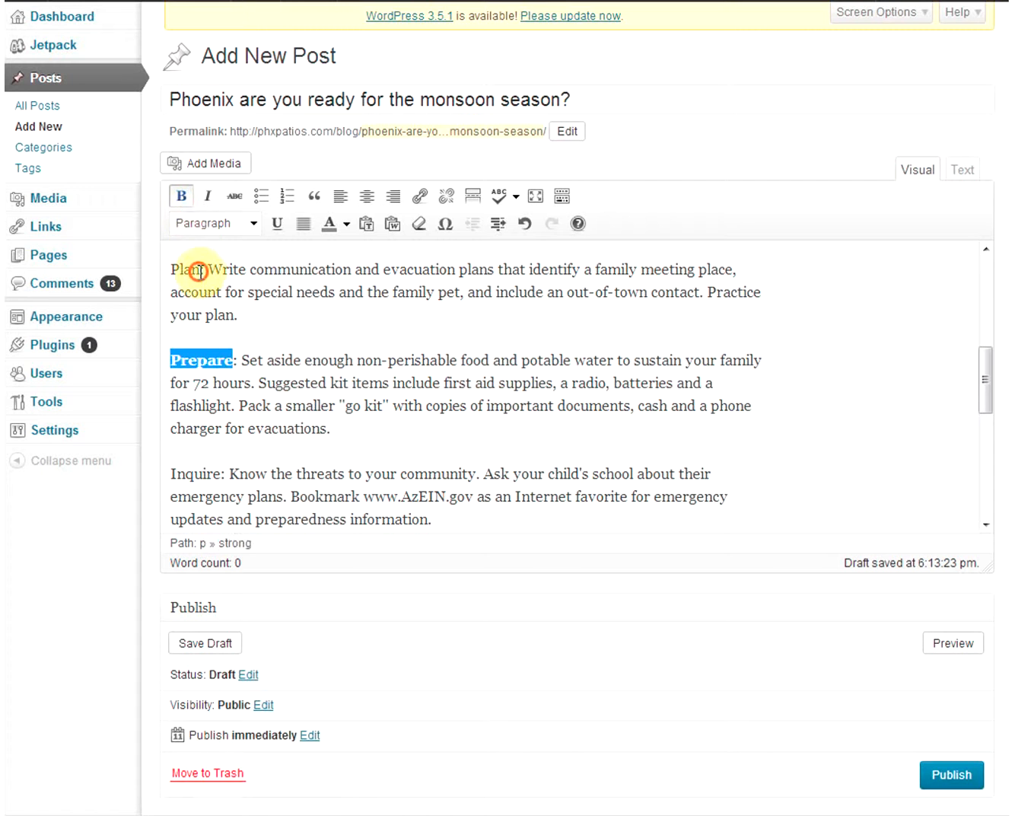
{"action": "left_click_drag", "start_coordinate": [201, 269], "coordinate": [164, 268]}
{"action": "left_click", "coordinate": [179, 196]}
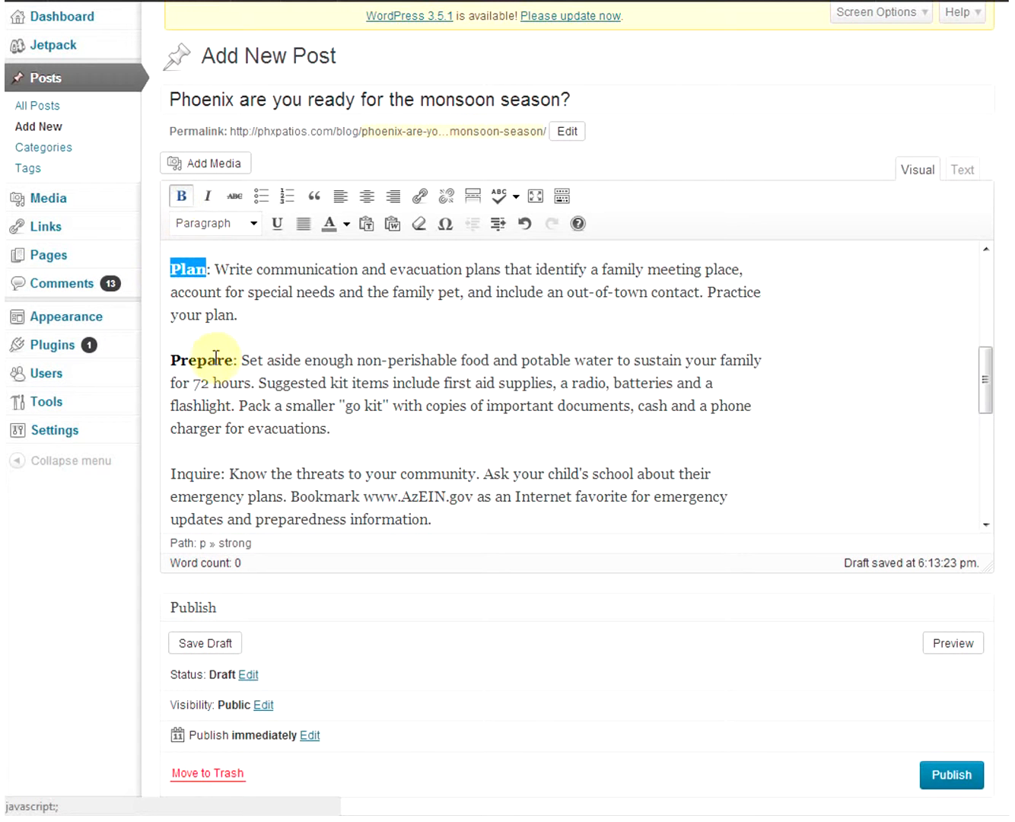
- Make the lead-in words "Inquire" and "Inspire" bold at the start of their paragraphs
{"action": "scroll", "coordinate": [227, 418], "scroll_direction": "down", "scroll_amount": 3}
{"action": "left_click_drag", "start_coordinate": [221, 378], "coordinate": [157, 376]}
{"action": "left_click", "coordinate": [181, 197]}
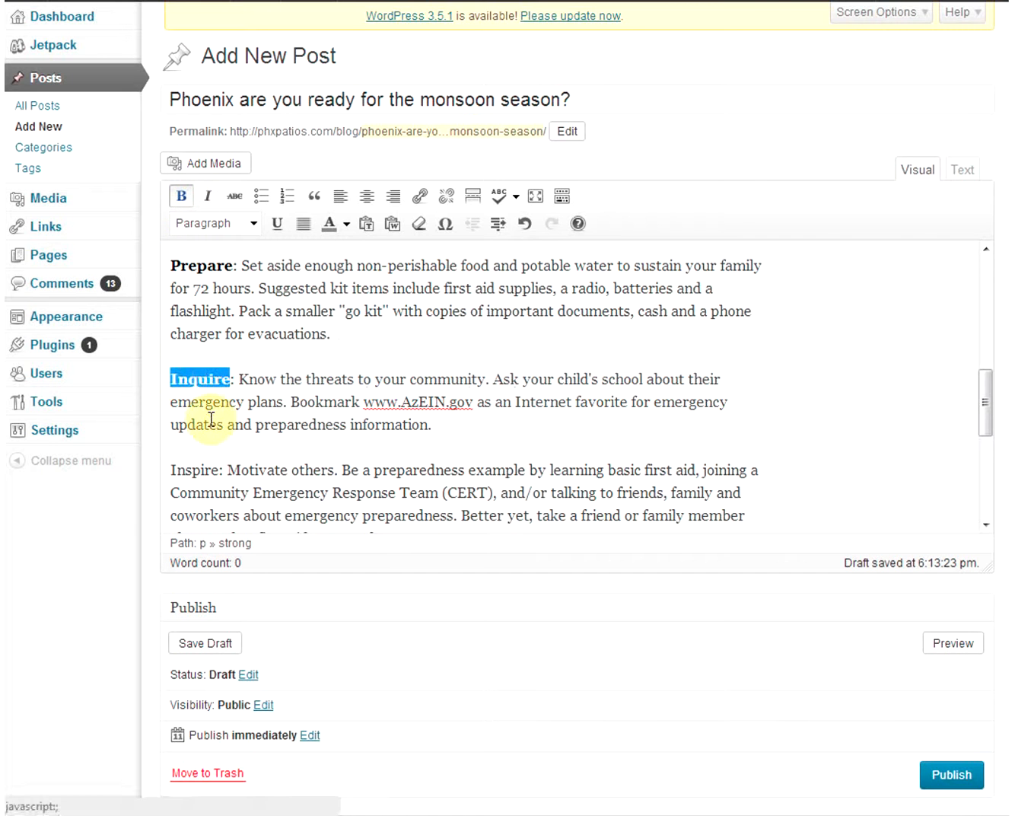
{"action": "scroll", "coordinate": [211, 419], "scroll_direction": "down", "scroll_amount": 5}
{"action": "scroll", "coordinate": [205, 411], "scroll_direction": "up", "scroll_amount": 3}
{"action": "left_click_drag", "start_coordinate": [219, 374], "coordinate": [135, 372]}
{"action": "left_click", "coordinate": [180, 197]}
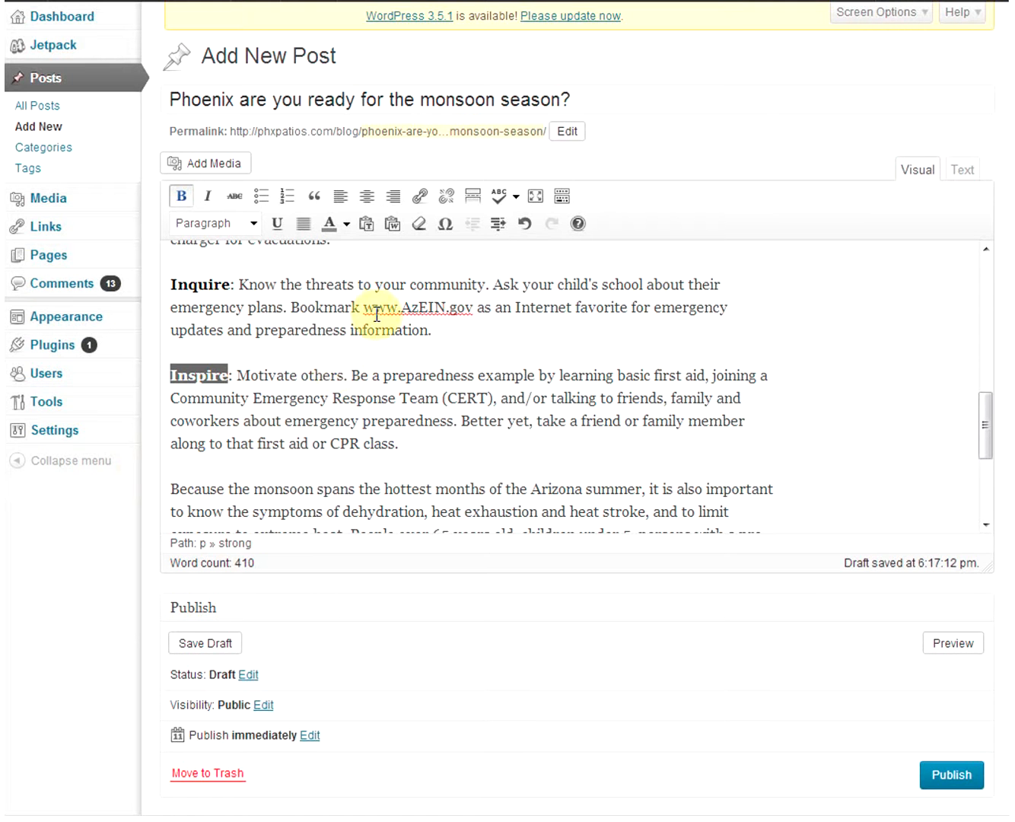
{"action": "left_click_drag", "start_coordinate": [365, 308], "coordinate": [474, 311]}
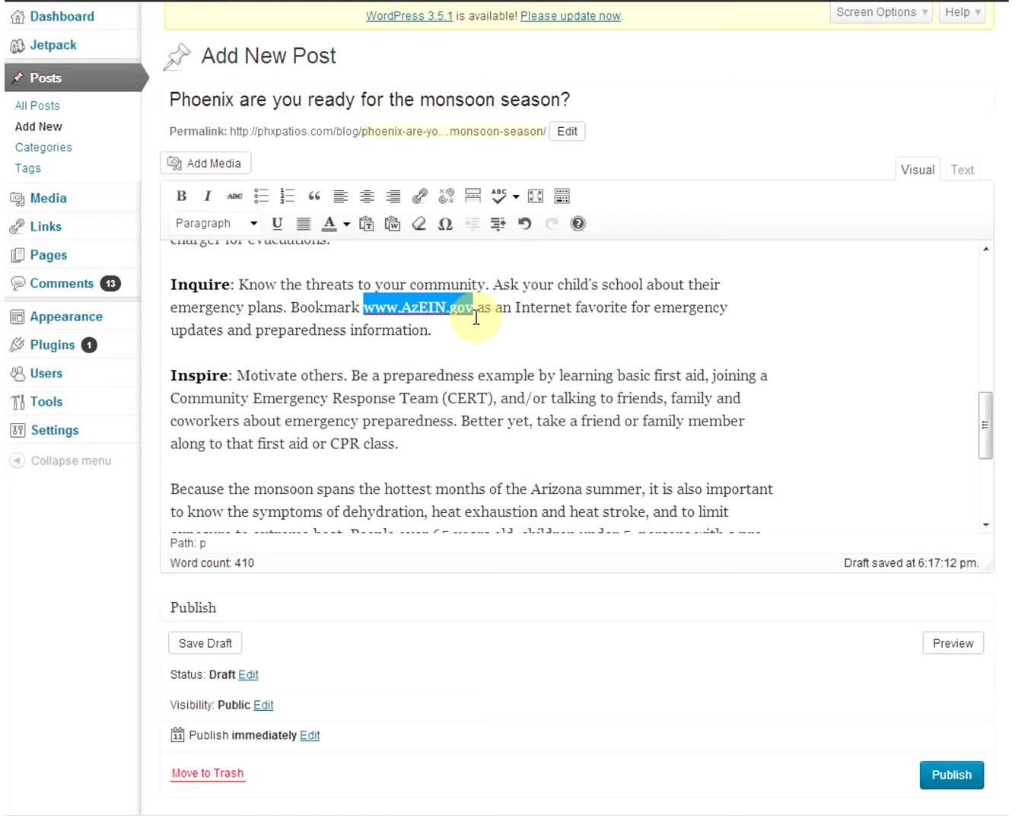
{"action": "left_click", "coordinate": [419, 198]}
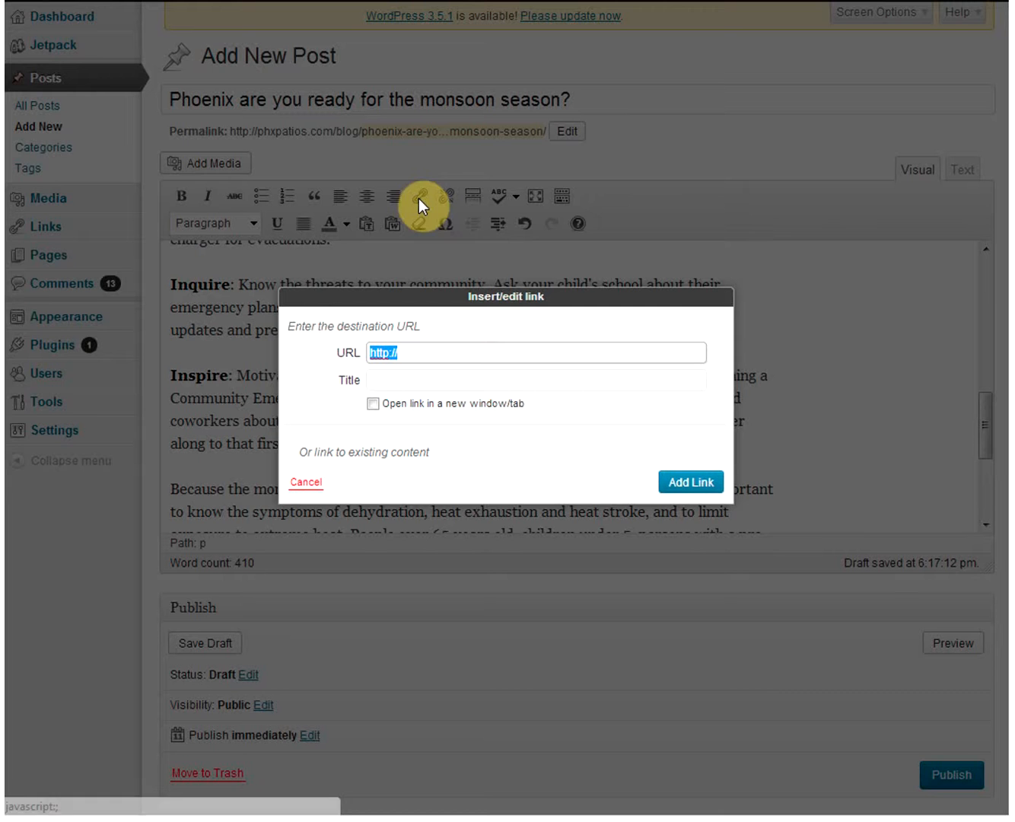
{"action": "left_click", "coordinate": [456, 349]}
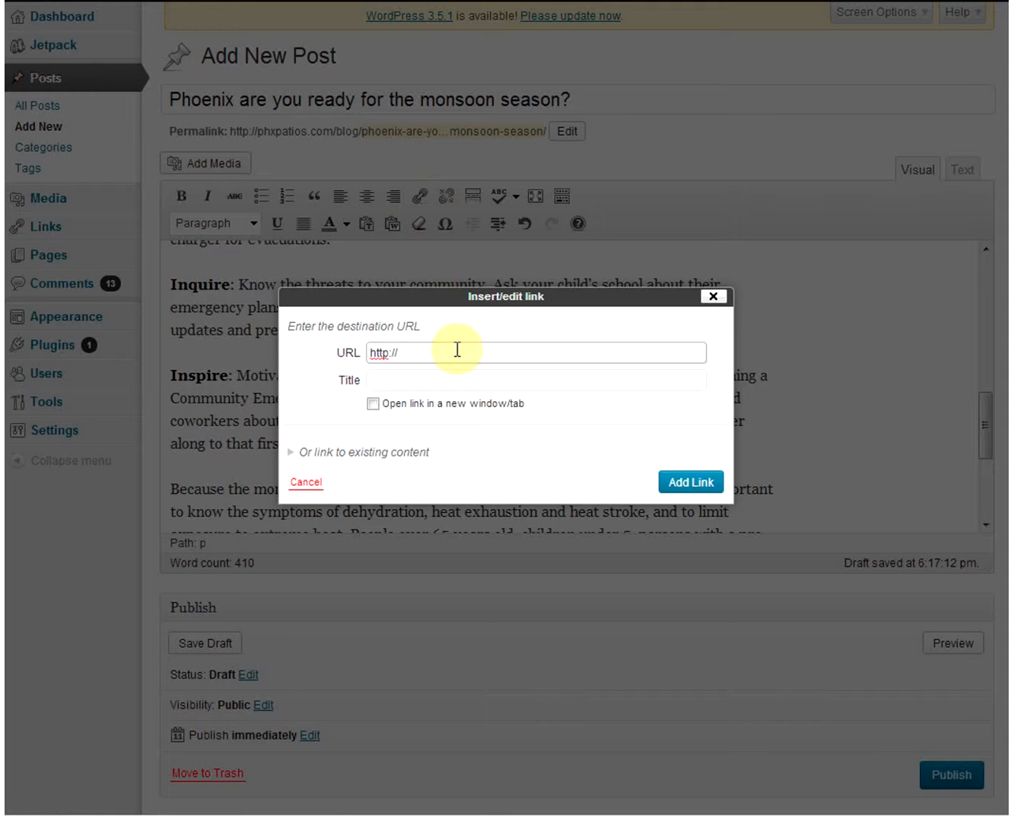
{"action": "type", "text": "www.azein.gov"}
{"action": "left_click", "coordinate": [373, 405]}
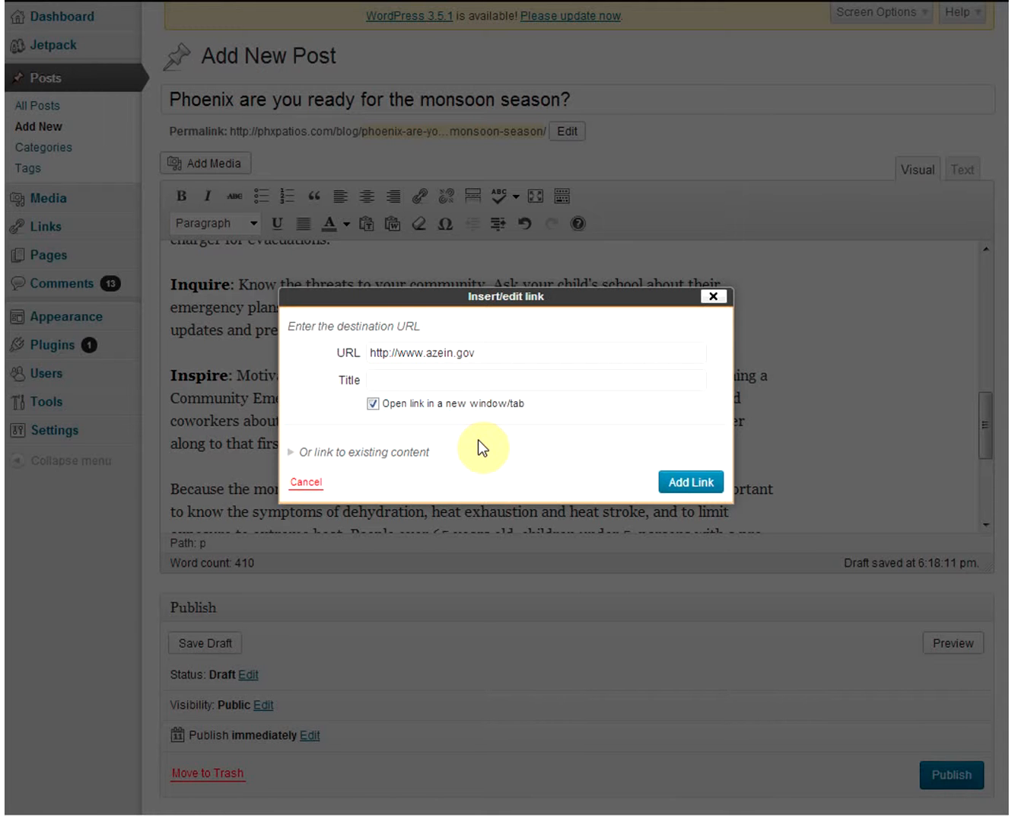
{"action": "left_click", "coordinate": [699, 484]}
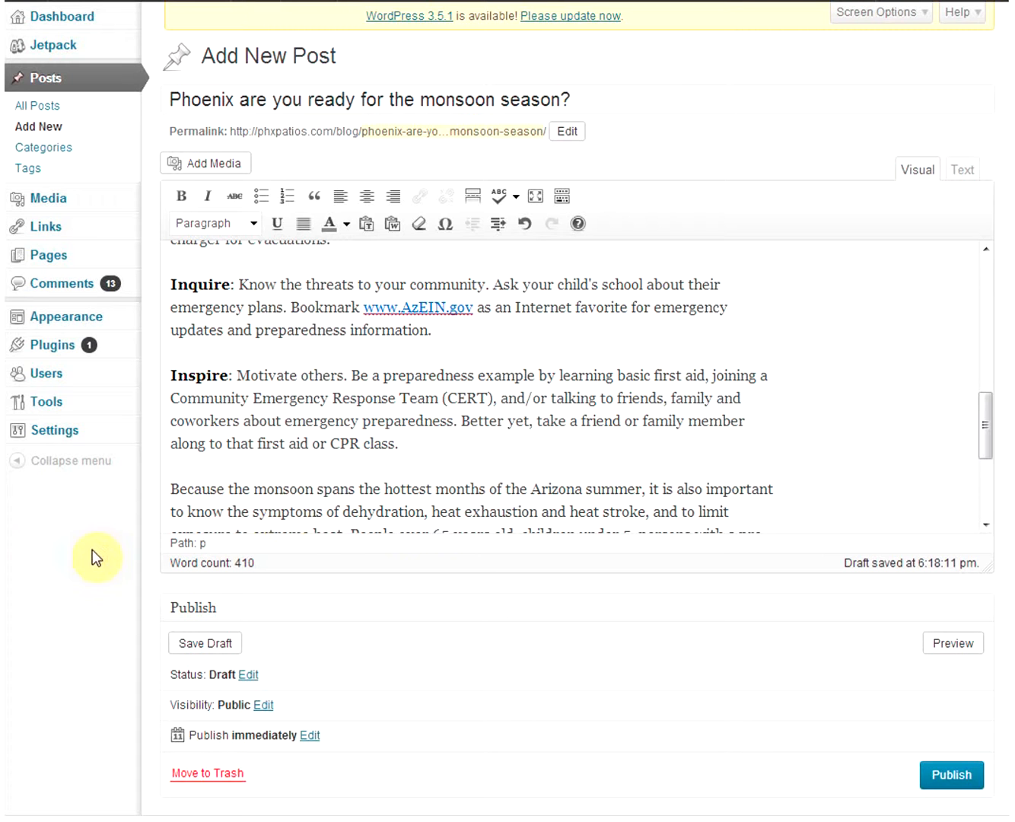
{"action": "scroll", "coordinate": [461, 487], "scroll_direction": "down", "scroll_amount": 5}
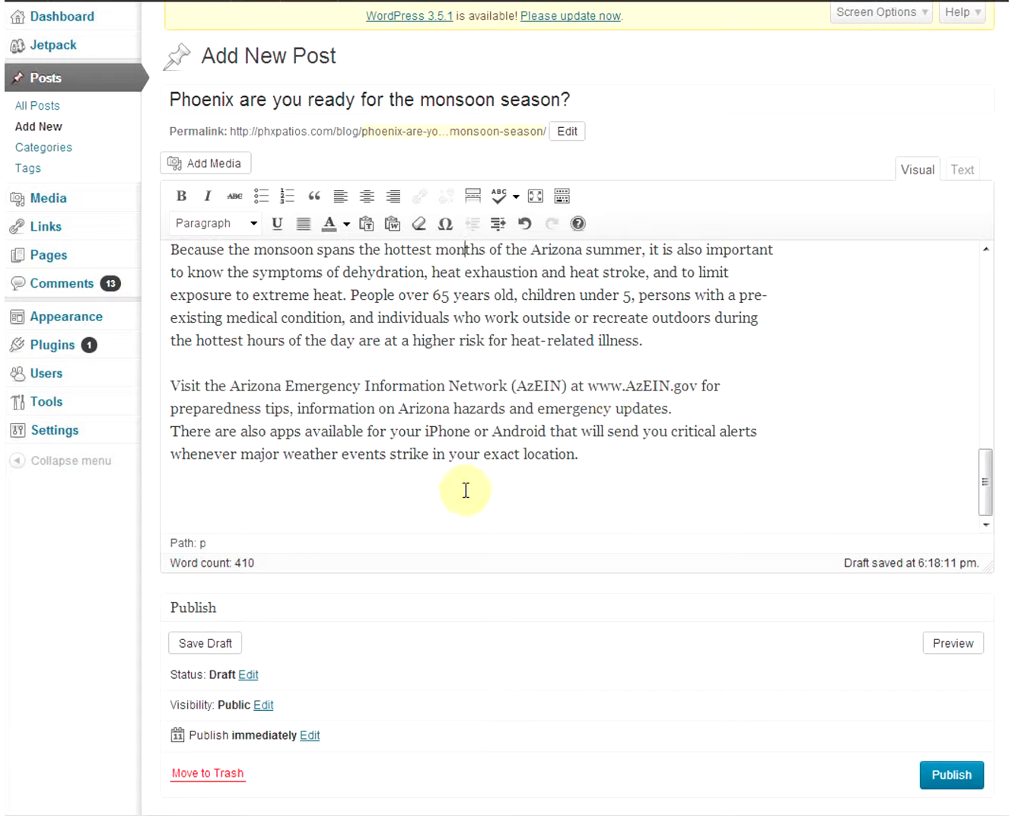
{"action": "left_click_drag", "start_coordinate": [589, 386], "coordinate": [697, 386]}
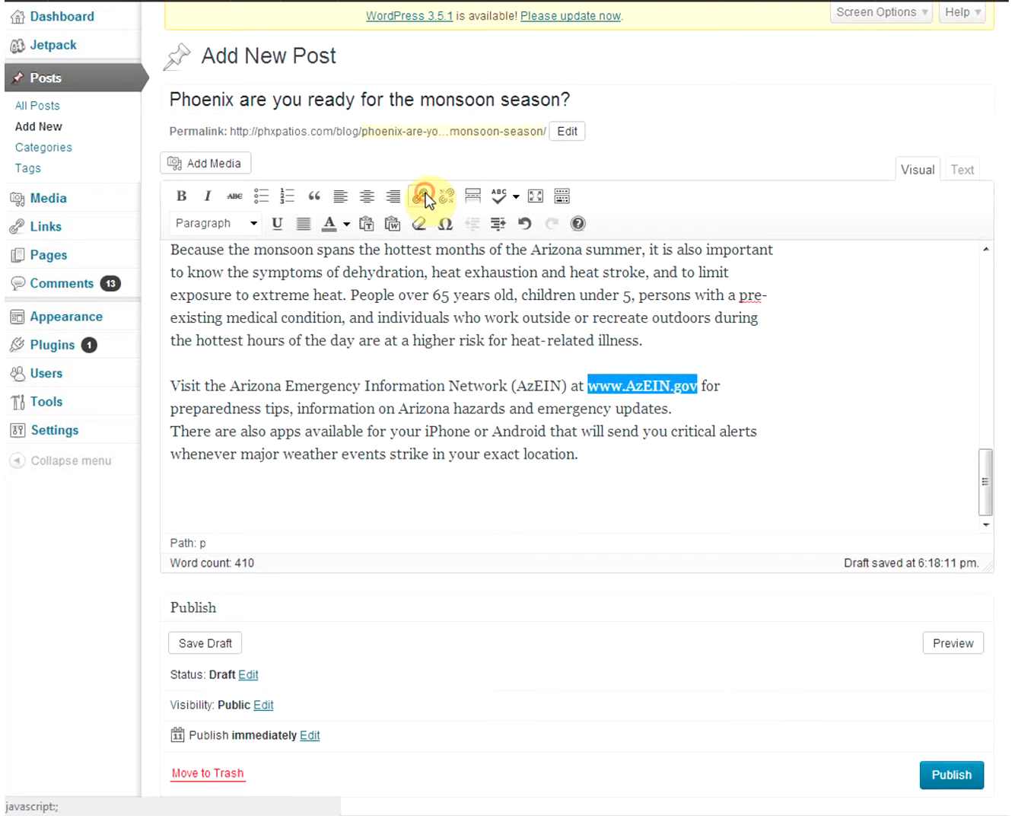
{"action": "left_click", "coordinate": [420, 197]}
{"action": "left_click", "coordinate": [450, 349]}
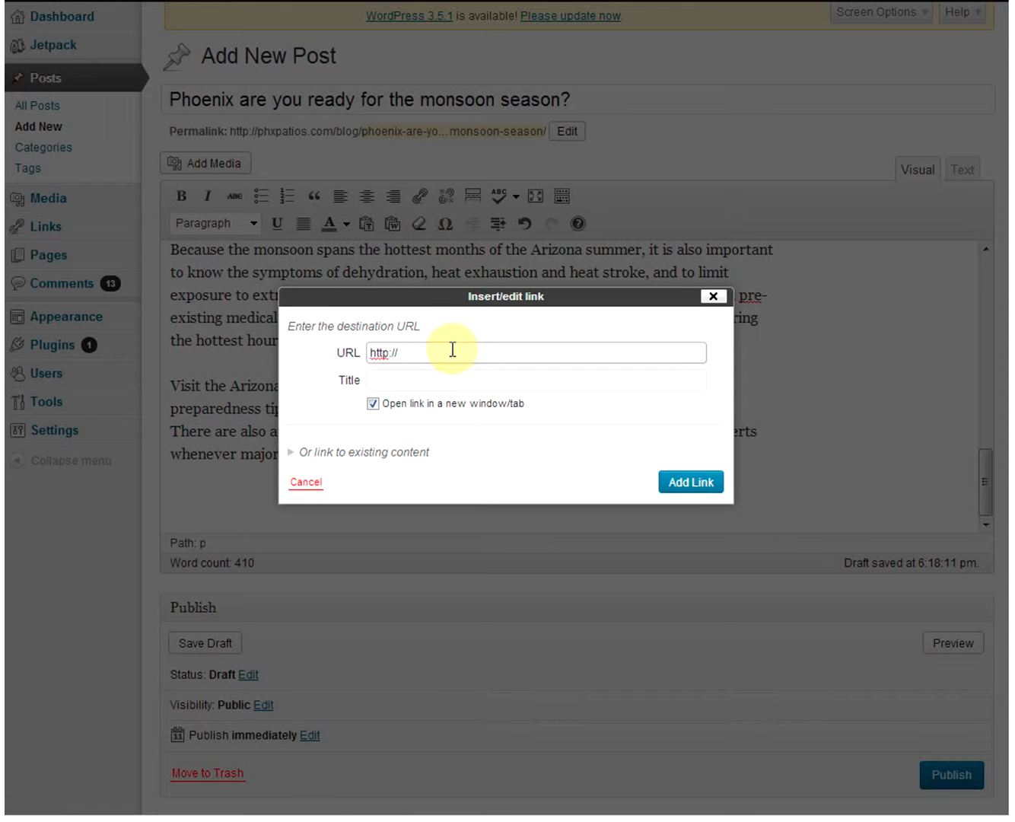
{"action": "type", "text": "azeing.com"}
{"action": "key", "text": "BackSpace"}
{"action": "key", "text": "BackSpace"}
{"action": "key", "text": "BackSpace"}
{"action": "key", "text": "BackSpace"}
{"action": "key", "text": "BackSpace"}
{"action": "key", "text": "BackSpace"}
{"action": "key", "text": "BackSpace"}
{"action": "key", "text": "BackSpace"}
{"action": "type", "text": "ein.gove"}
{"action": "key", "text": "BackSpace"}
{"action": "key", "text": "Tab"}
{"action": "key", "text": "Tab"}
{"action": "left_click", "coordinate": [692, 490]}
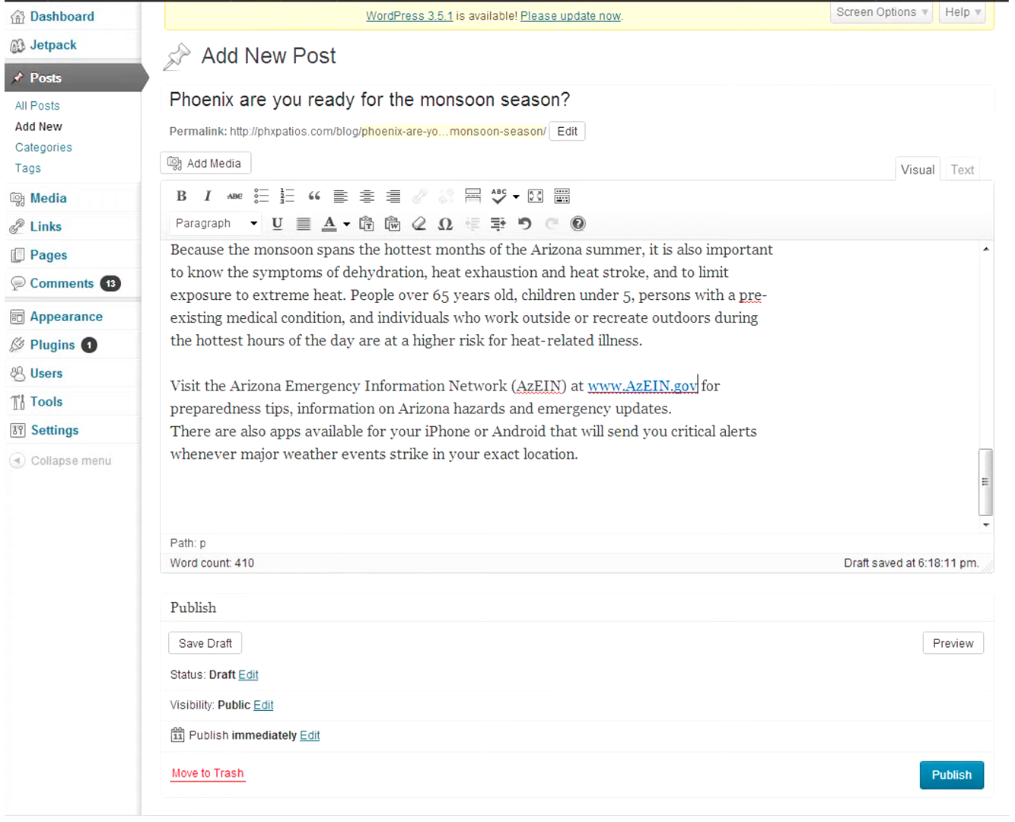
- Insert the "Phoenix Haboob" image from the media library, centered at full size, into the last paragraph of the post
{"action": "left_click", "coordinate": [272, 453]}
{"action": "scroll", "coordinate": [274, 456], "scroll_direction": "down", "scroll_amount": 1}
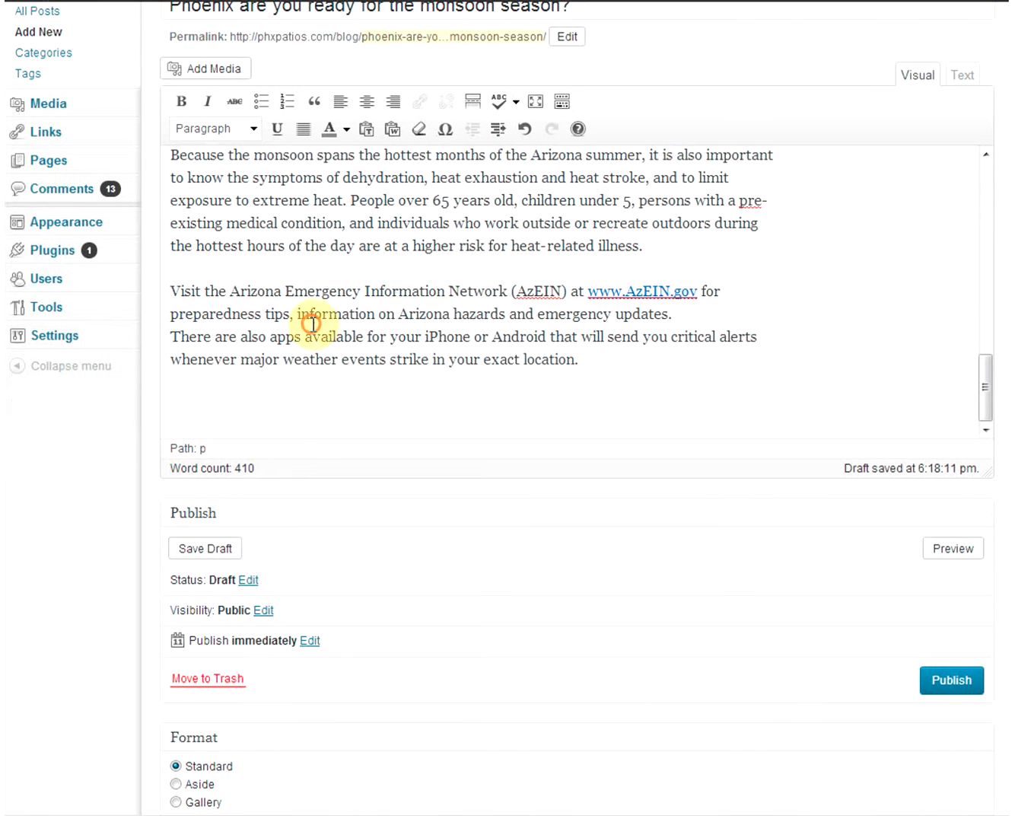
{"action": "scroll", "coordinate": [314, 325], "scroll_direction": "up", "scroll_amount": 10}
{"action": "scroll", "coordinate": [314, 326], "scroll_direction": "up", "scroll_amount": 5}
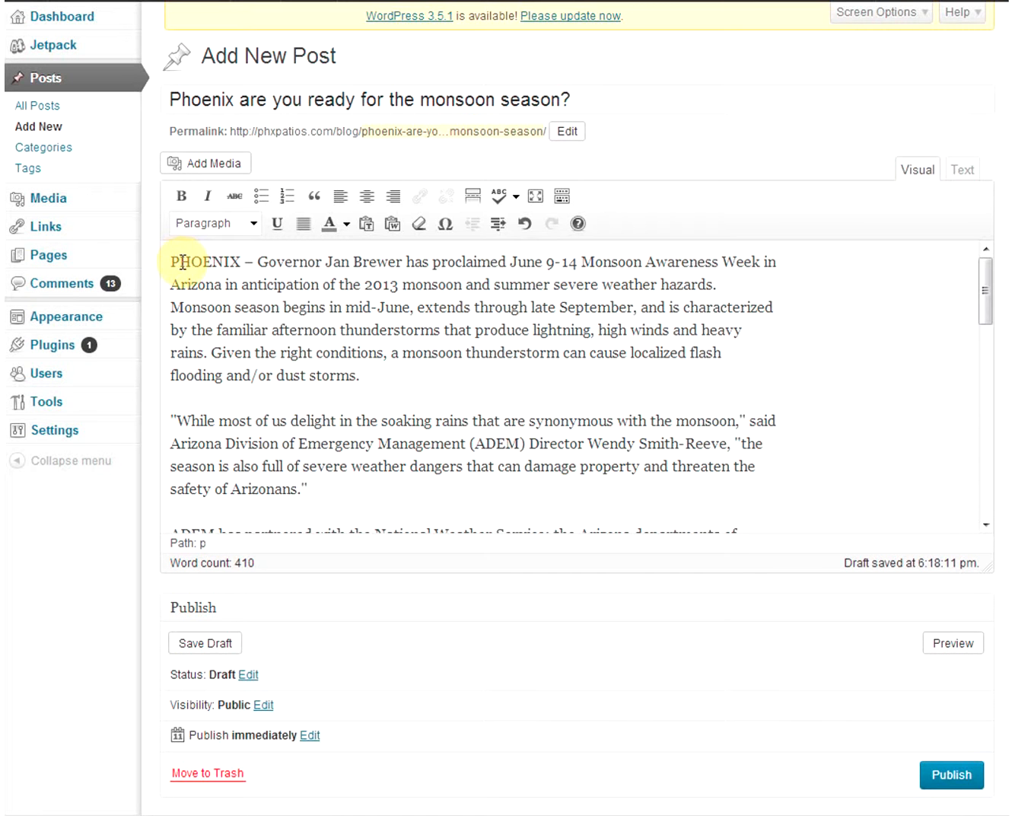
{"action": "left_click", "coordinate": [231, 171]}
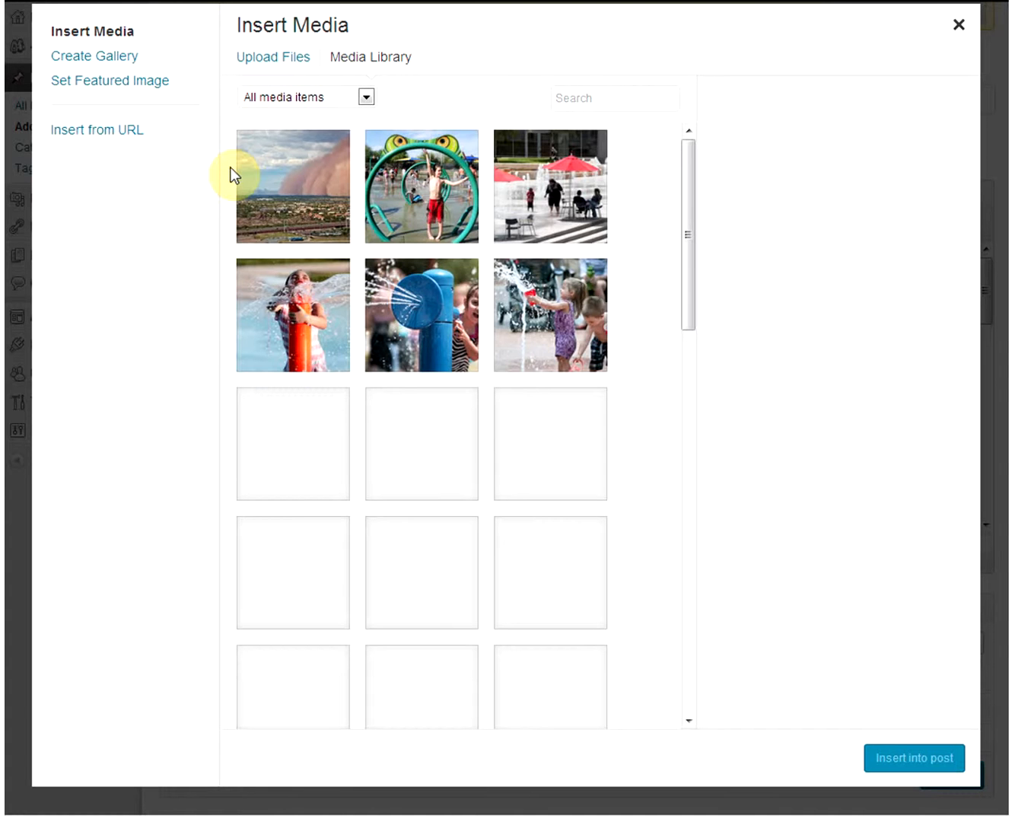
{"action": "left_click", "coordinate": [275, 186]}
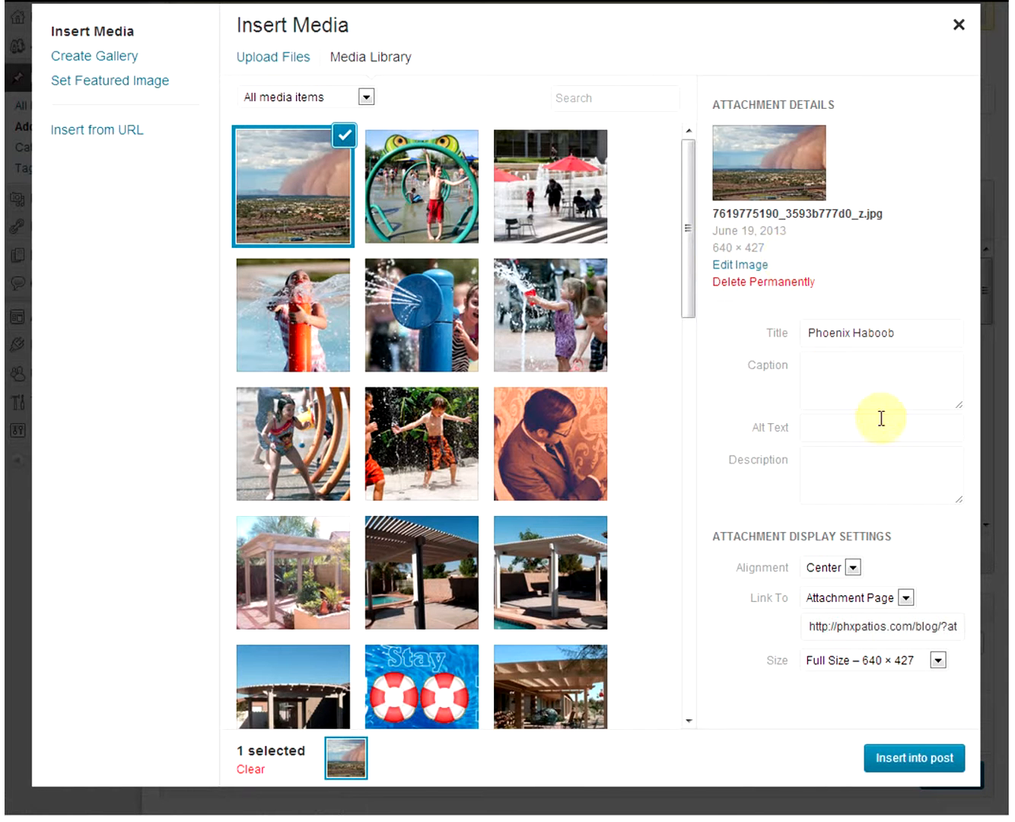
{"action": "left_click", "coordinate": [850, 372]}
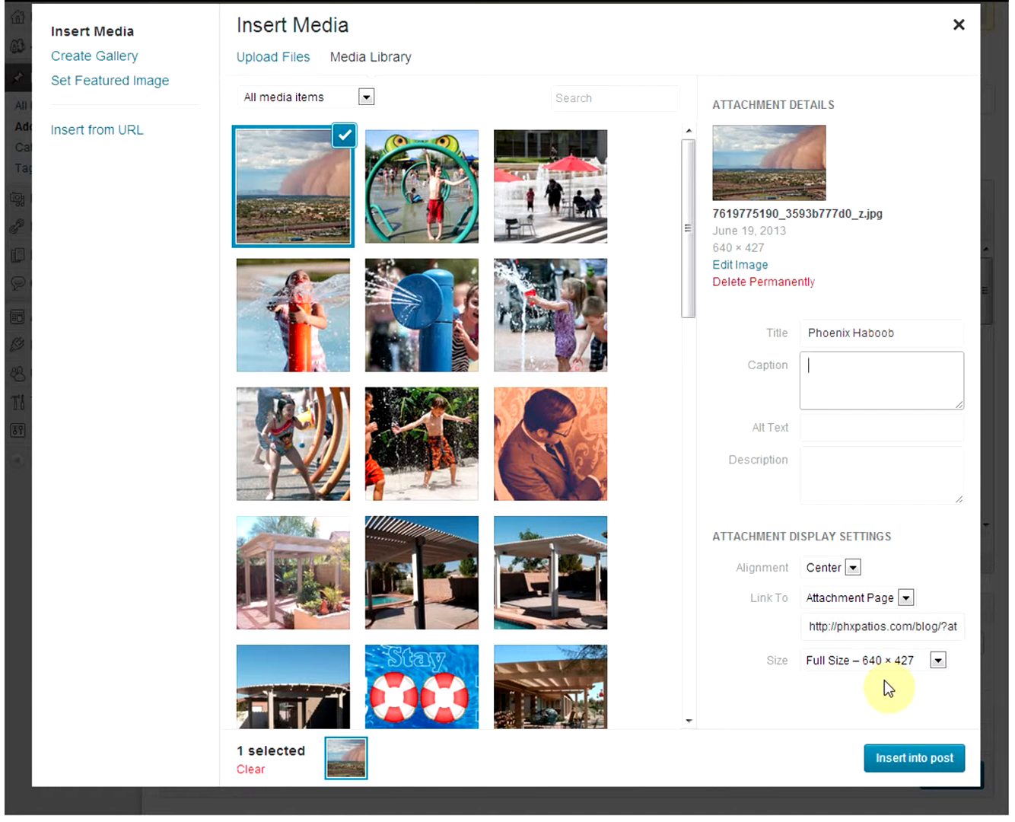
{"action": "left_click", "coordinate": [898, 760]}
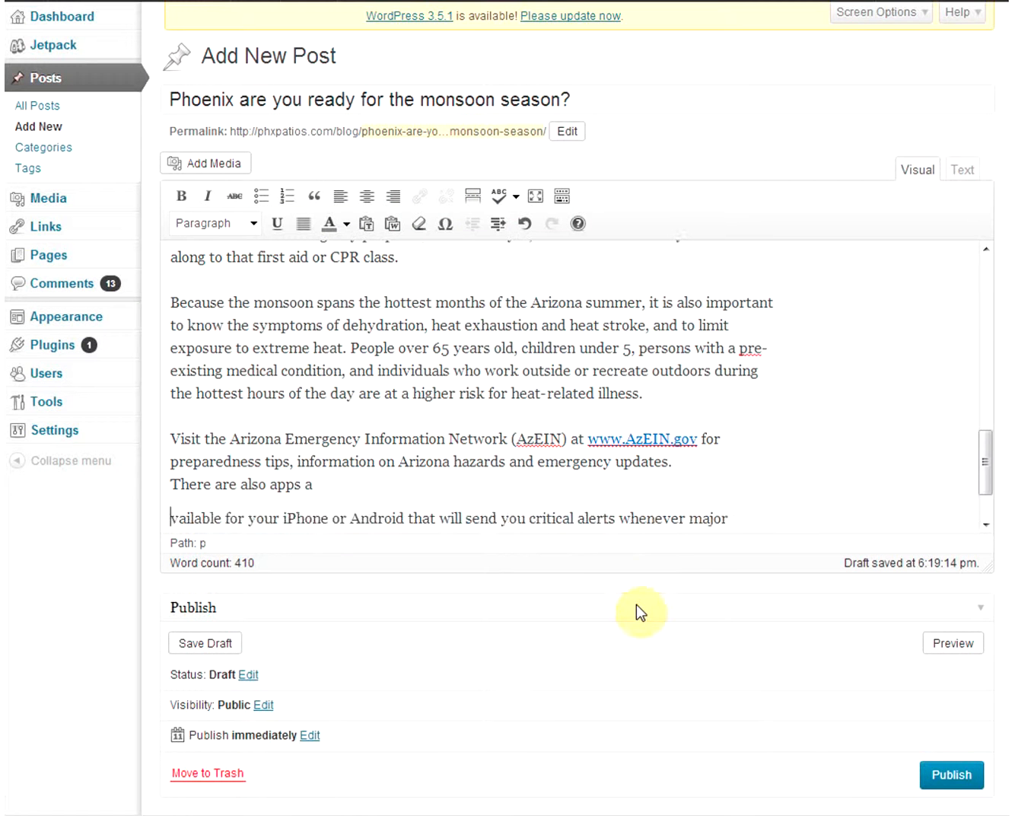
- Delete the "Phoenix Haboob" image from the middle of the last paragraph
{"action": "left_click_drag", "start_coordinate": [989, 416], "coordinate": [1005, 444]}
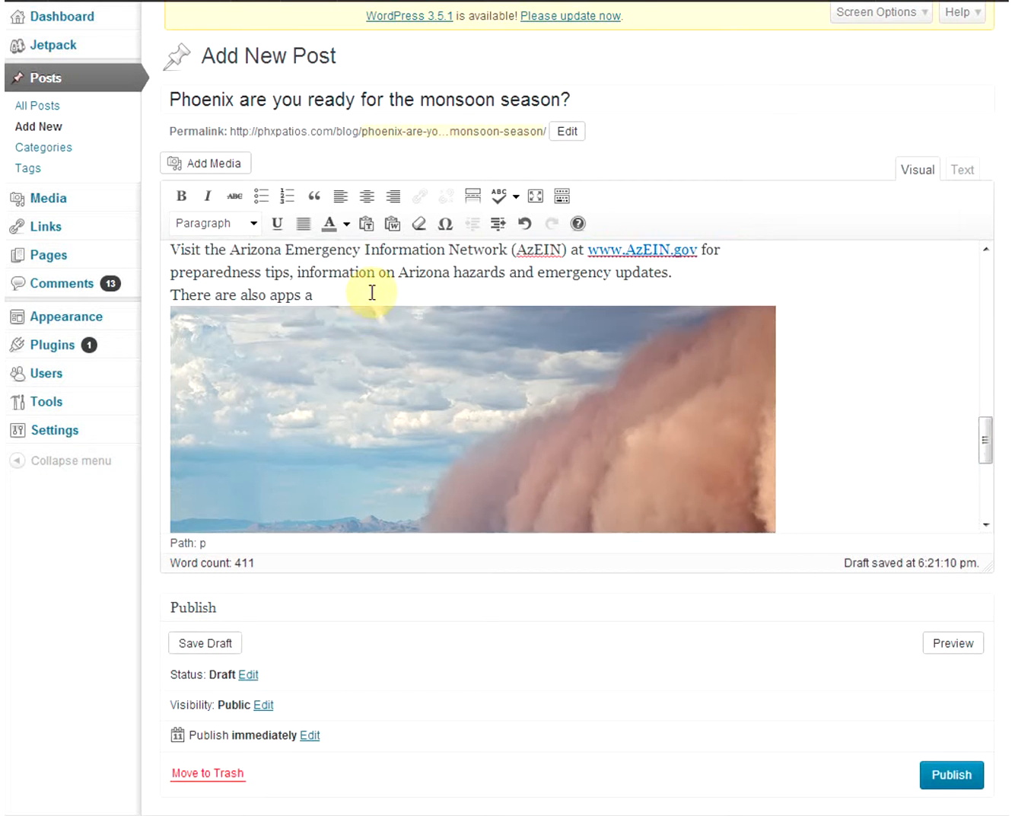
{"action": "left_click", "coordinate": [390, 355]}
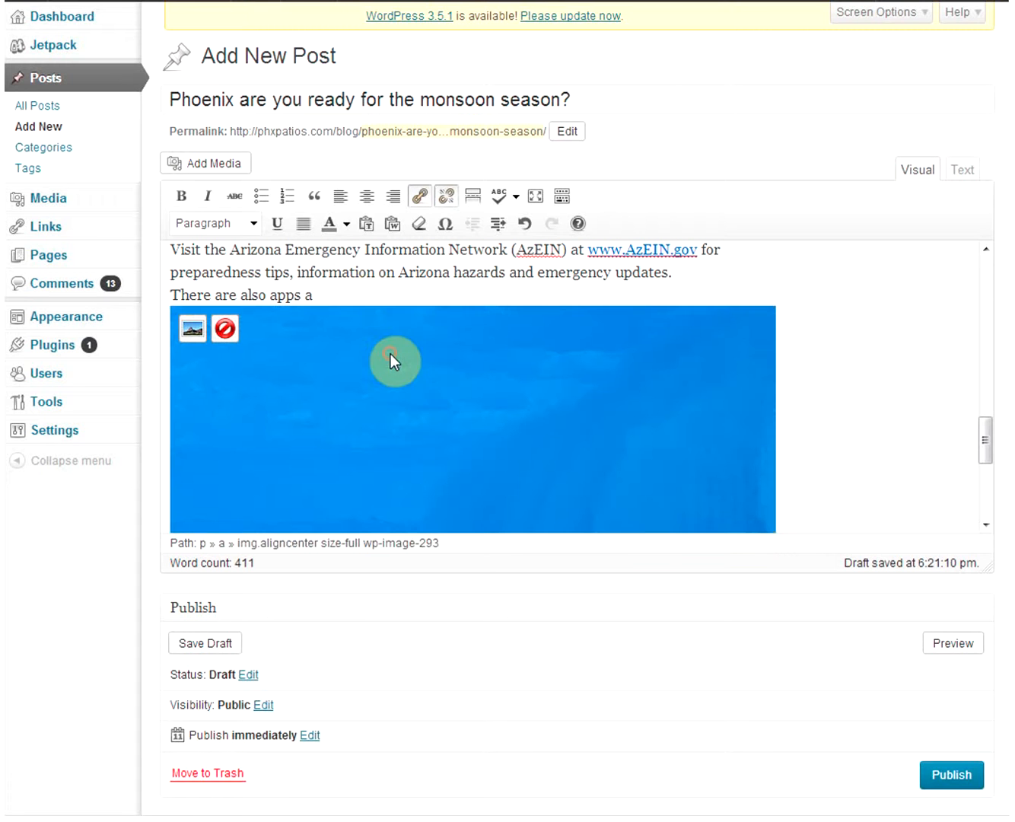
{"action": "left_click", "coordinate": [233, 336]}
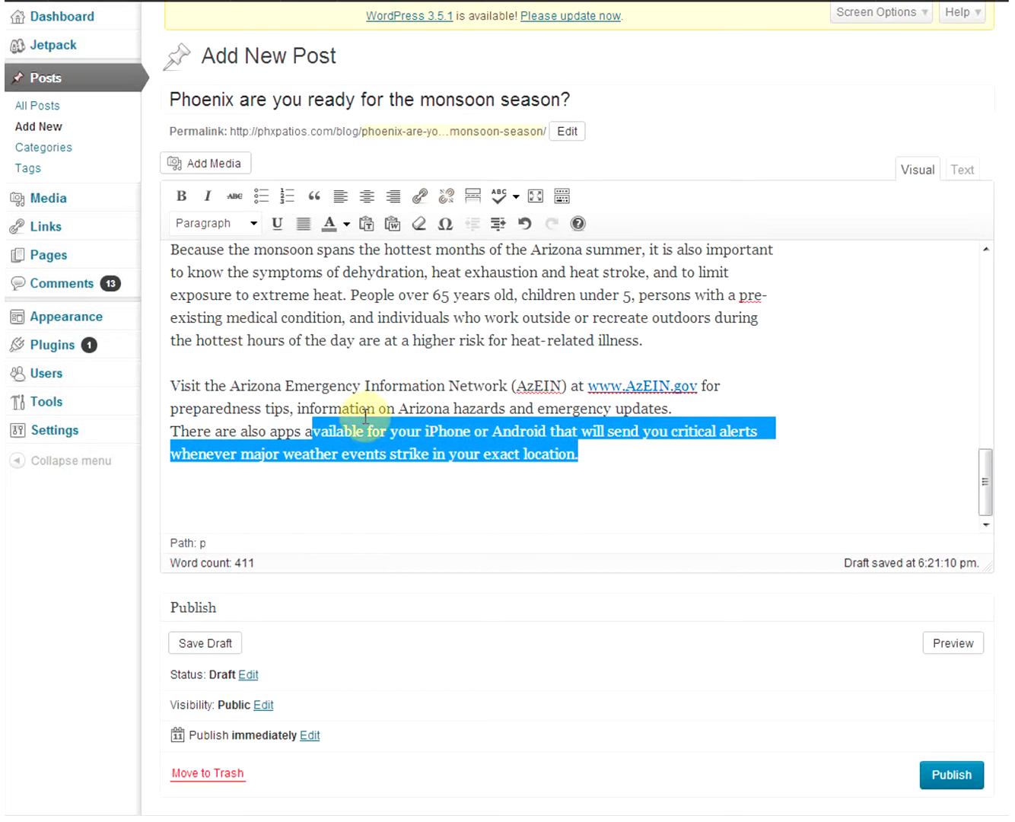
- Insert the "Phoenix Haboob" image from the media library, centered at full size, at the very beginning of the post above "PHOENIX"
{"action": "left_click", "coordinate": [392, 385]}
{"action": "left_click_drag", "start_coordinate": [987, 478], "coordinate": [983, 237]}
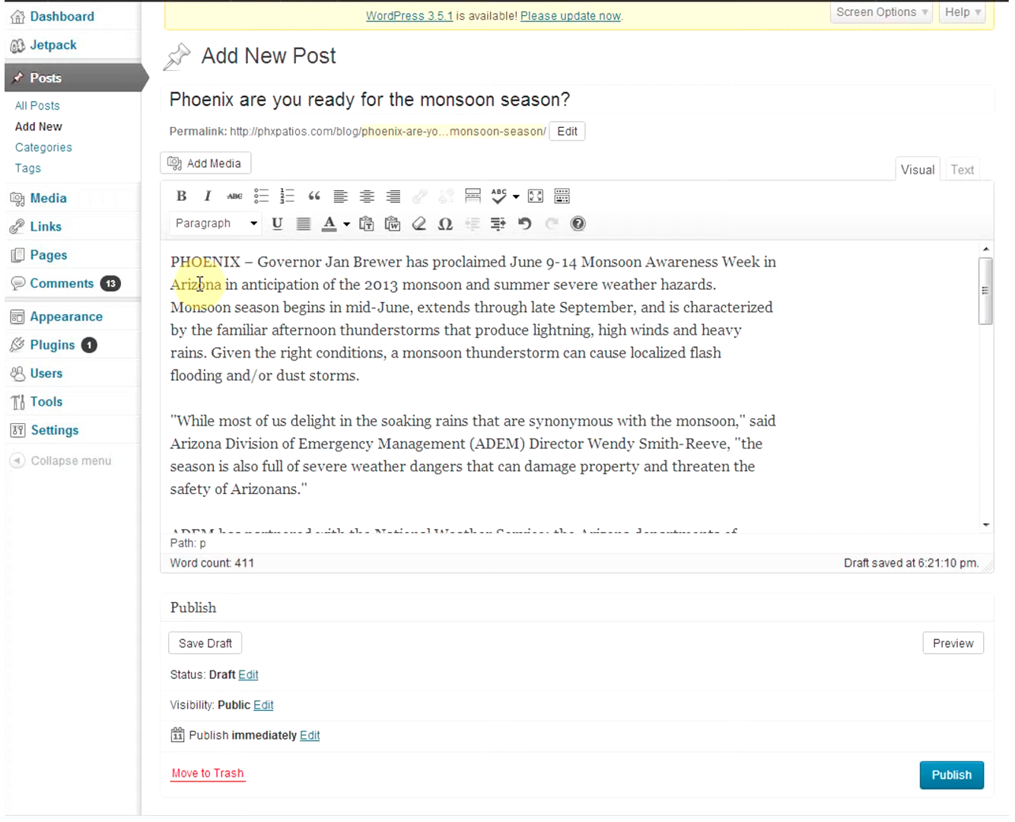
{"action": "left_click", "coordinate": [213, 168]}
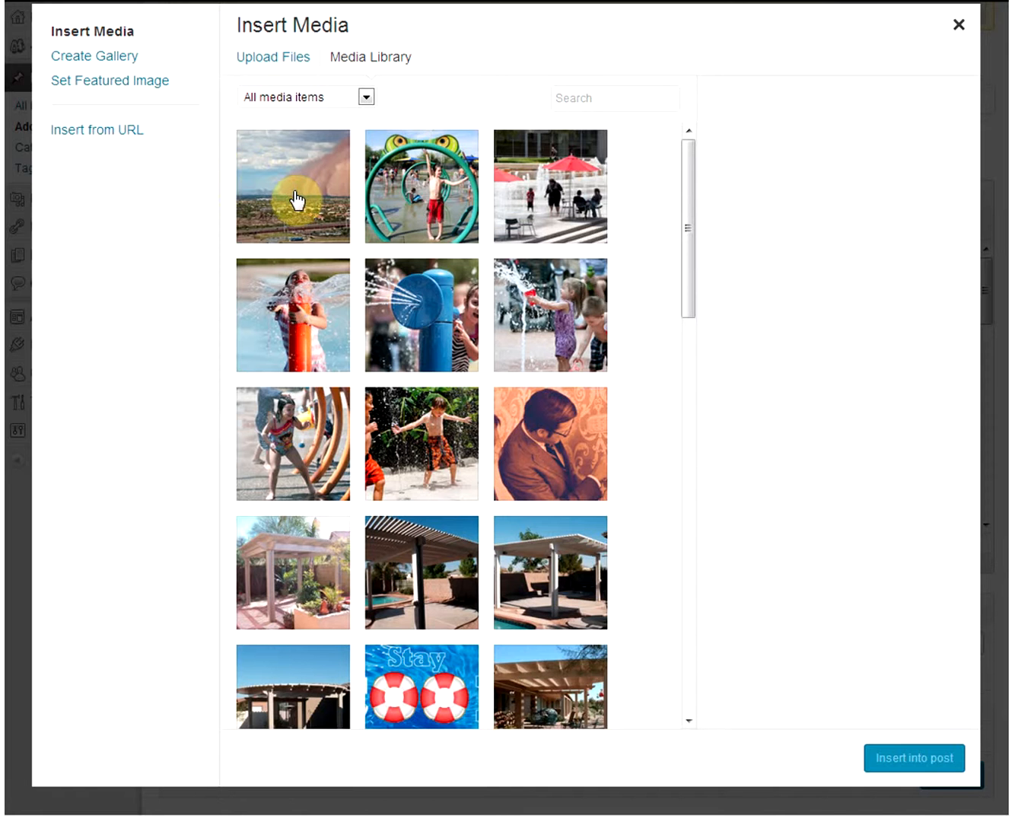
{"action": "left_click", "coordinate": [292, 195]}
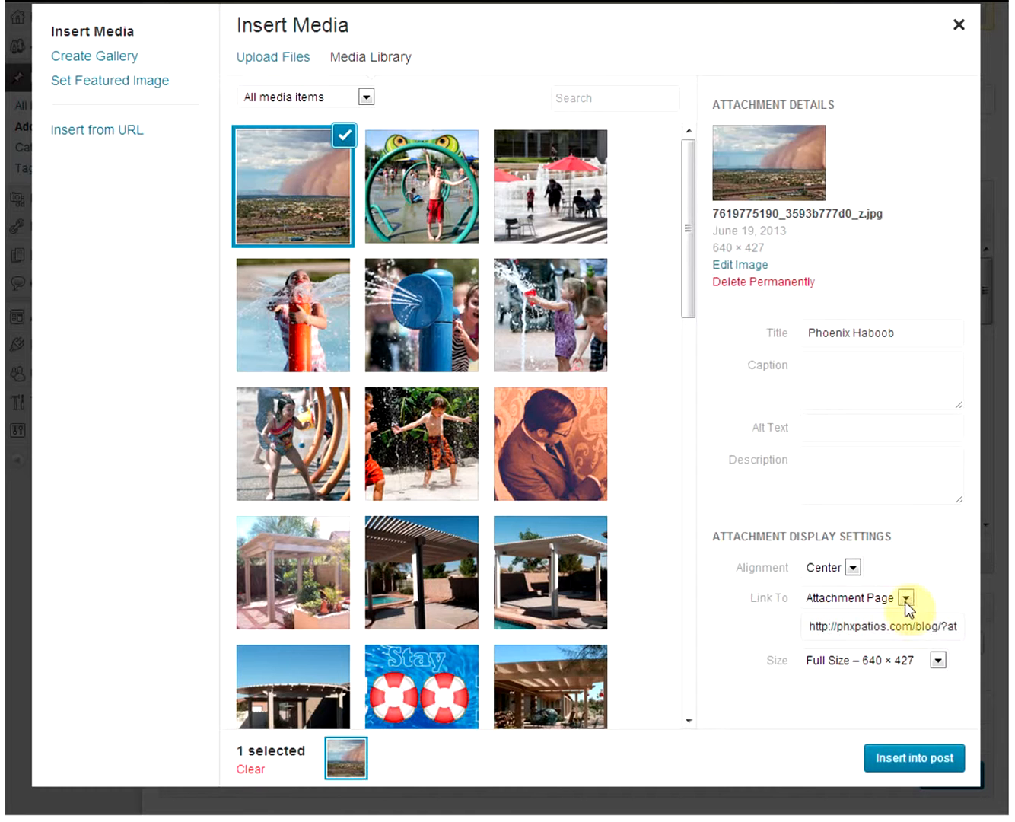
{"action": "left_click", "coordinate": [902, 757]}
{"action": "mouse_move", "coordinate": [46, 373]}
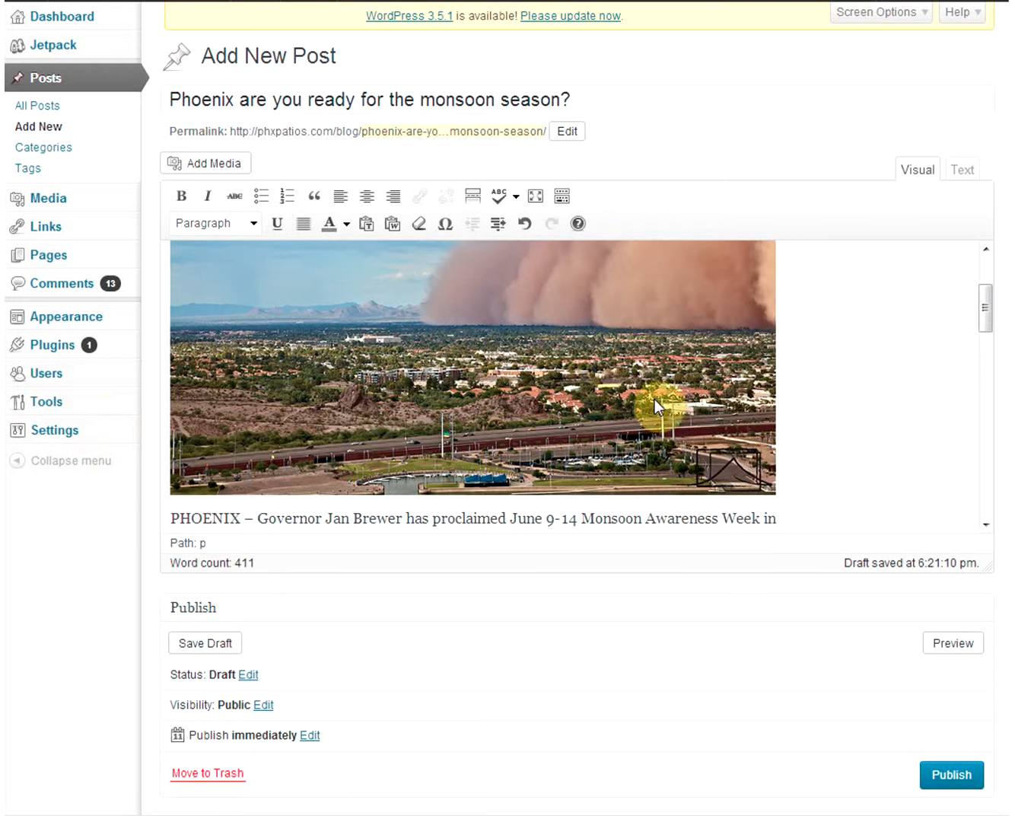
- Check the end of the post's text and preview the draft
{"action": "left_click_drag", "start_coordinate": [981, 304], "coordinate": [986, 492]}
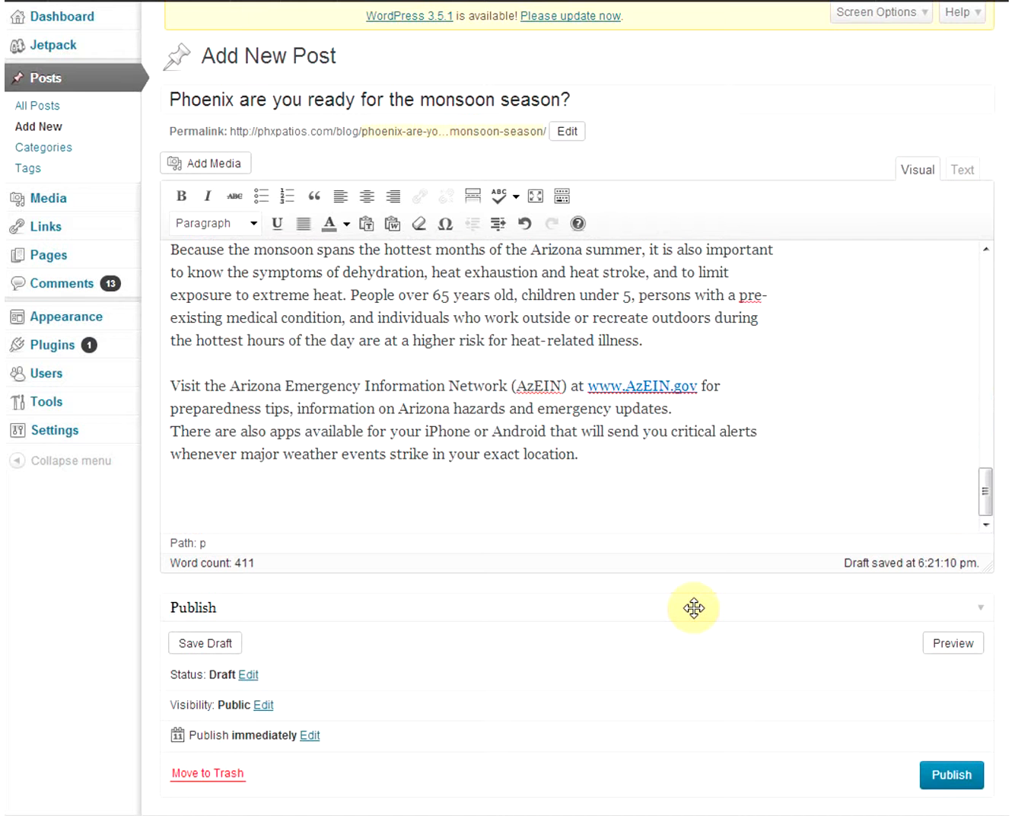
{"action": "scroll", "coordinate": [694, 608], "scroll_direction": "down", "scroll_amount": 3}
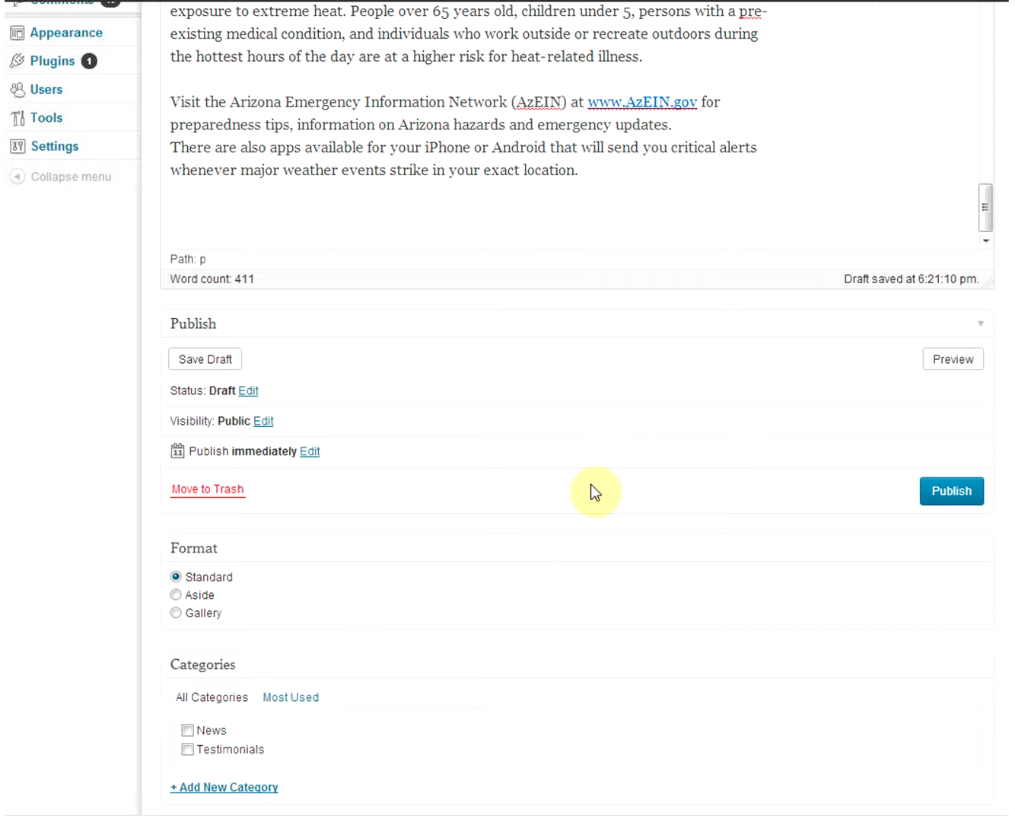
{"action": "left_click", "coordinate": [956, 369]}
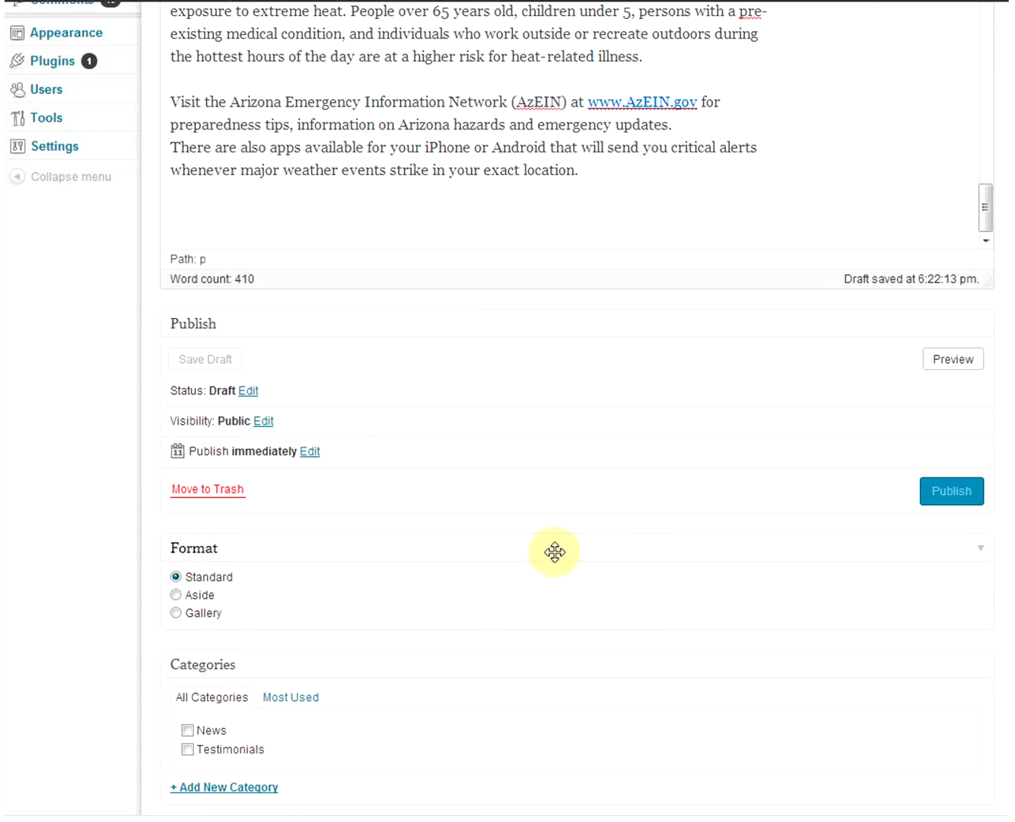
- Assign the post to the News category and display the most used tags
{"action": "scroll", "coordinate": [554, 552], "scroll_direction": "down", "scroll_amount": 3}
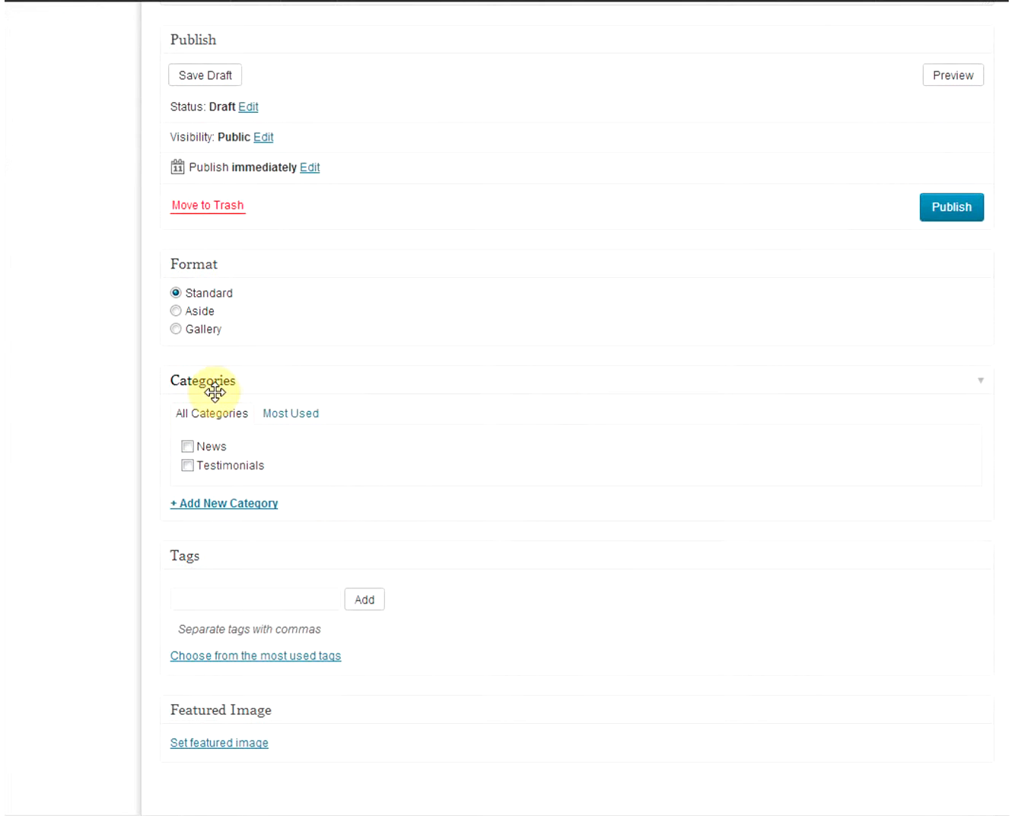
{"action": "left_click", "coordinate": [185, 446]}
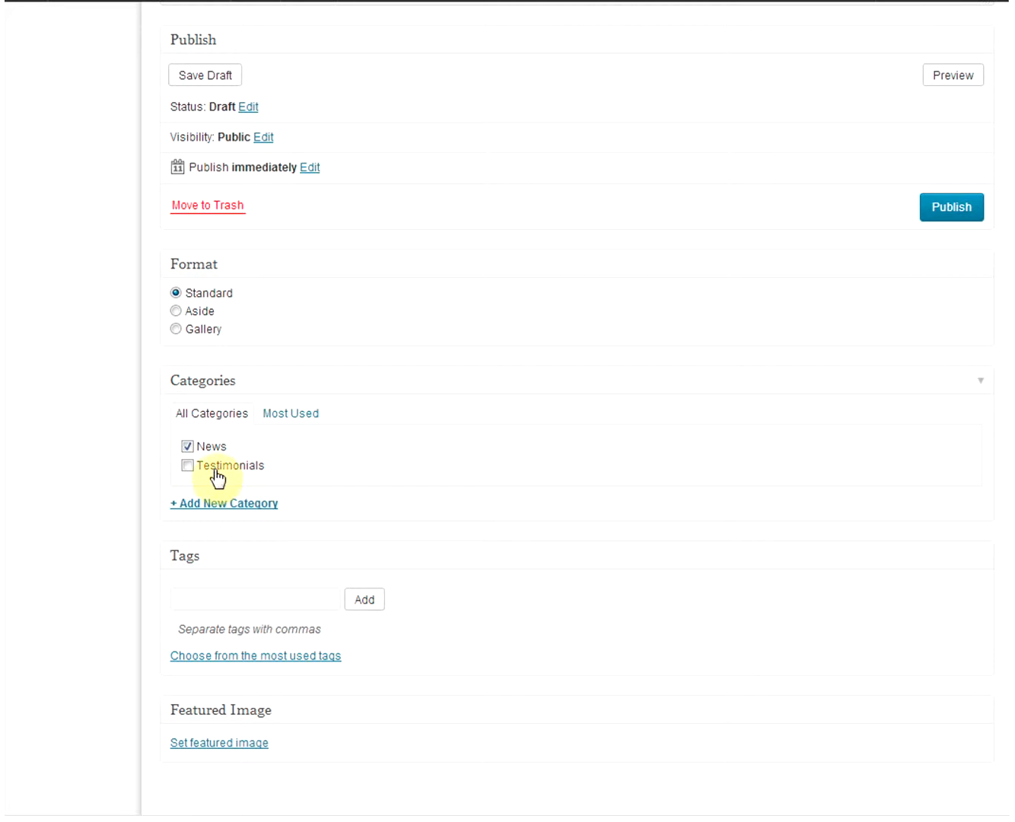
{"action": "left_click", "coordinate": [243, 597]}
{"action": "scroll", "coordinate": [241, 598], "scroll_direction": "down", "scroll_amount": 1}
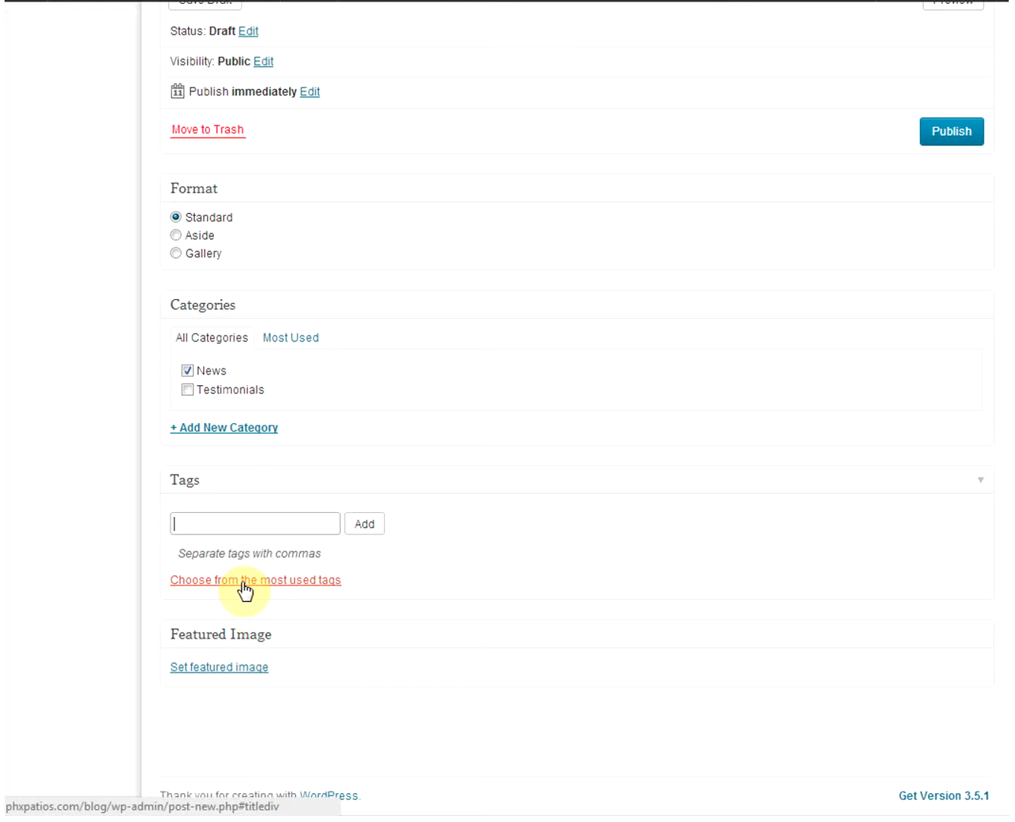
{"action": "left_click", "coordinate": [241, 583]}
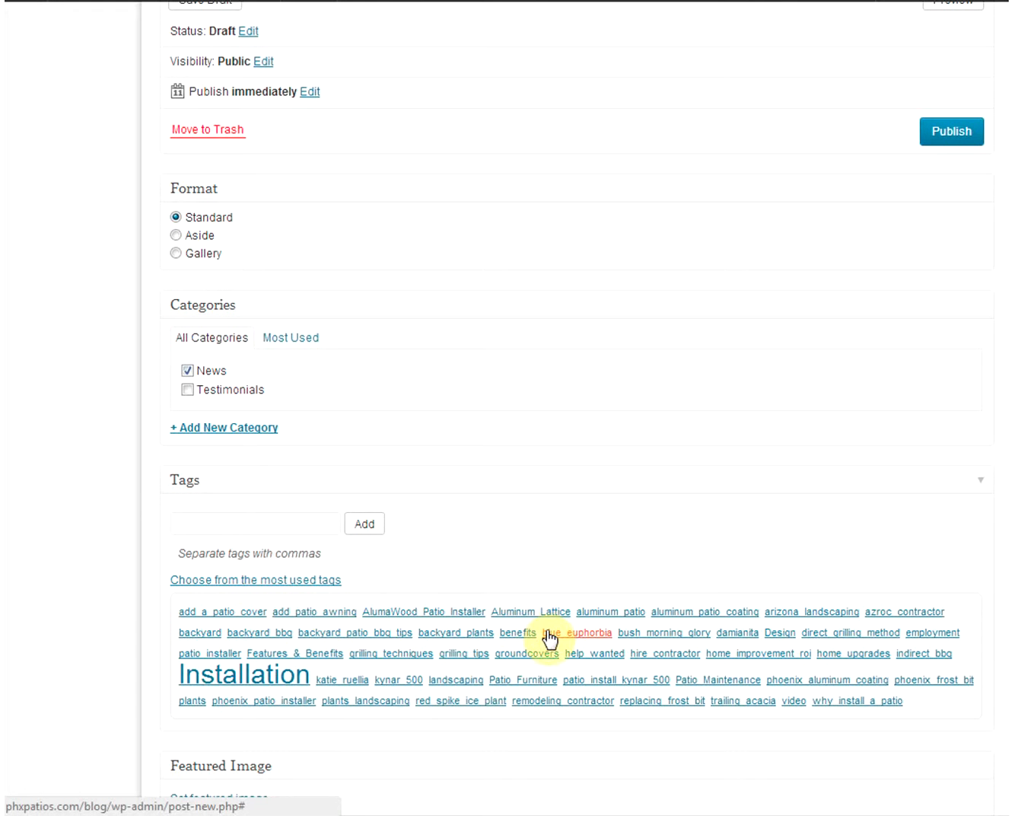
- Add the tags "monsoon season" and "phoenix weather hazards" to the post
{"action": "left_click", "coordinate": [240, 525]}
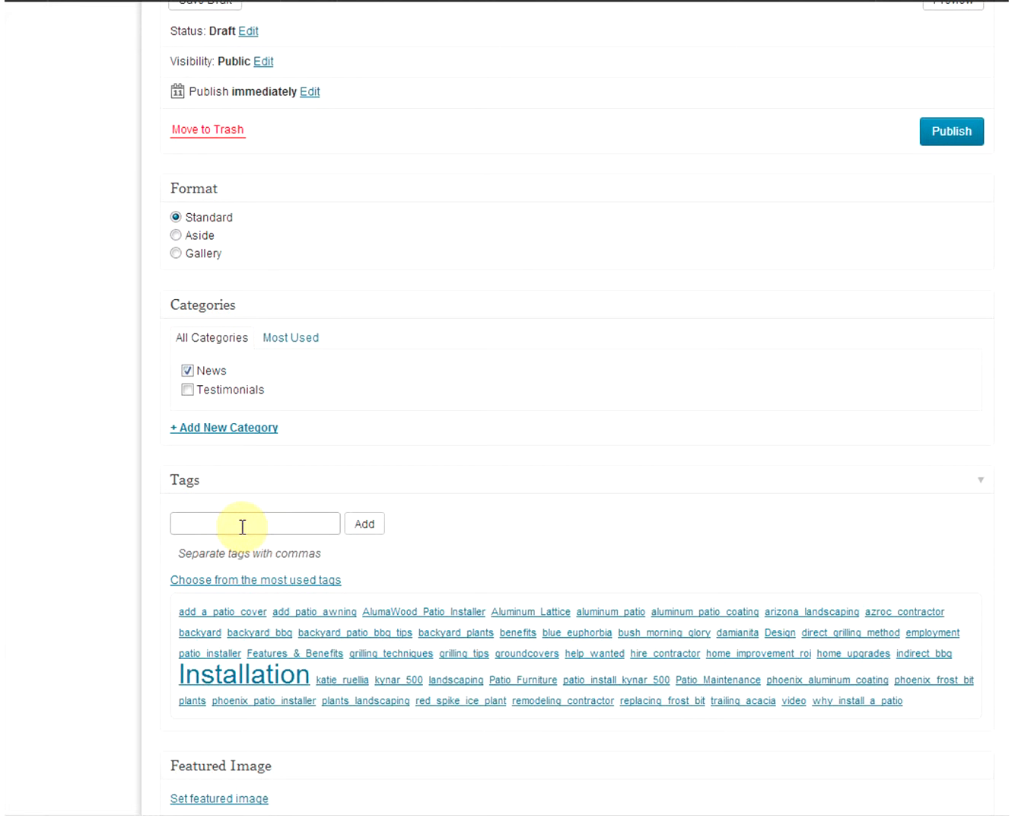
{"action": "type", "text": "monsoon season, phoenix"}
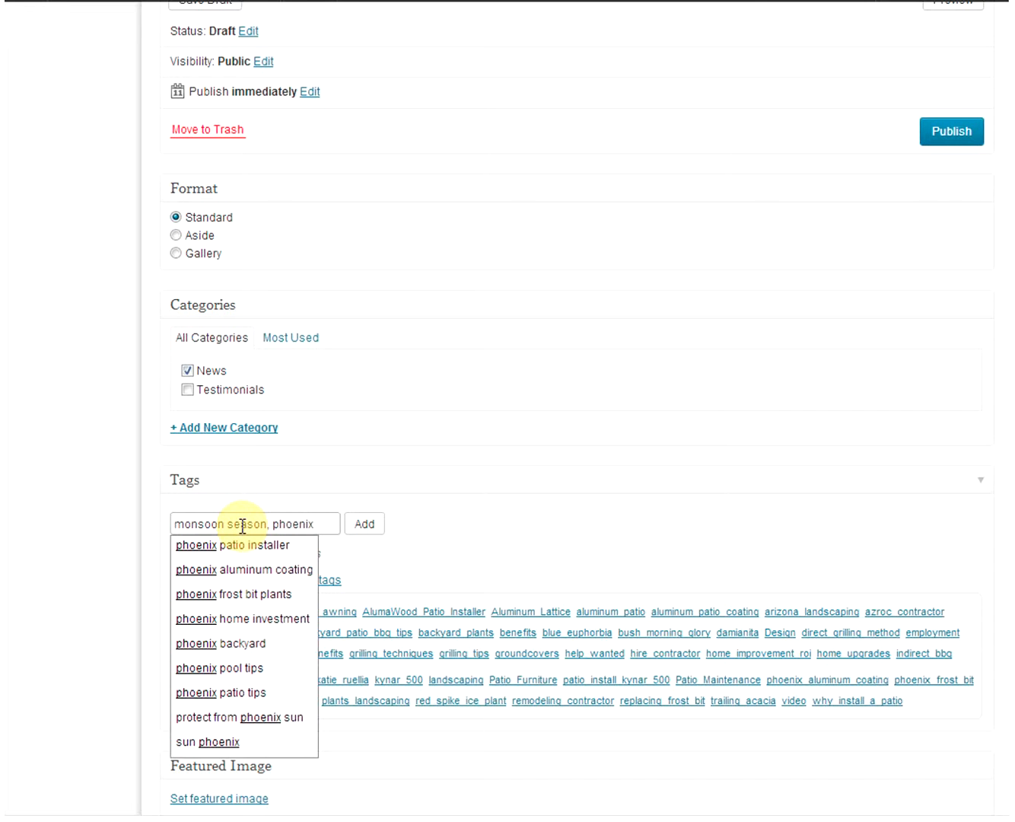
{"action": "type", "text": " weather"}
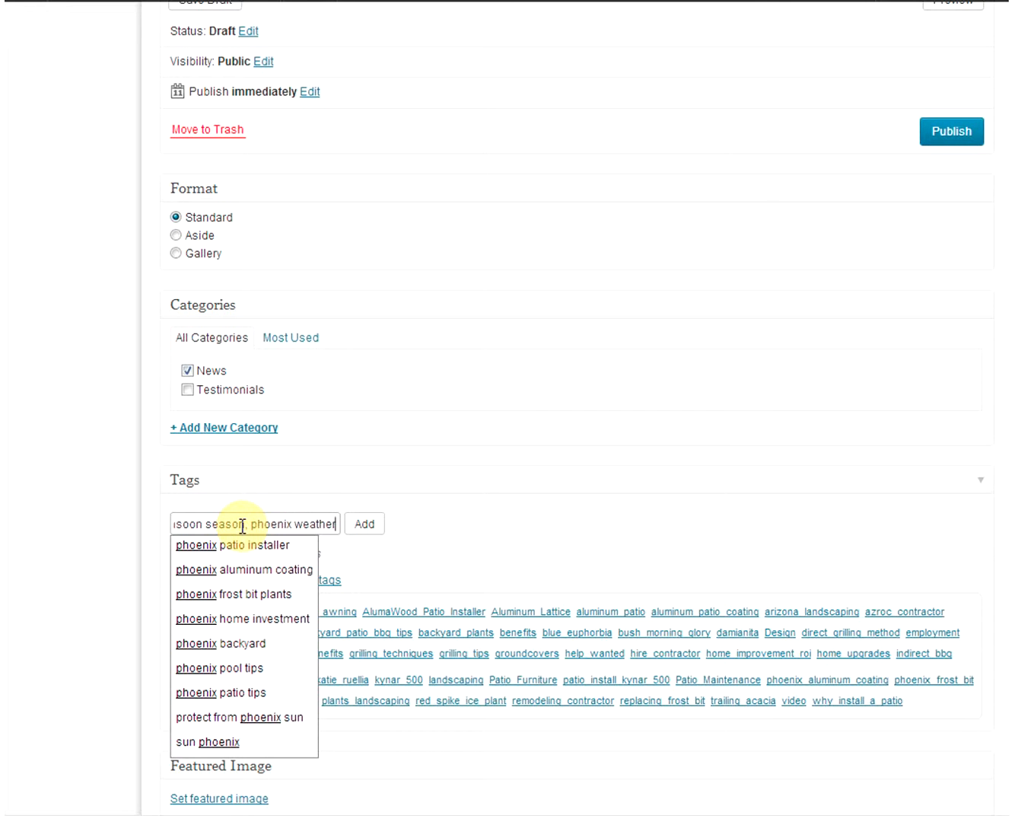
{"action": "type", "text": " hazards"}
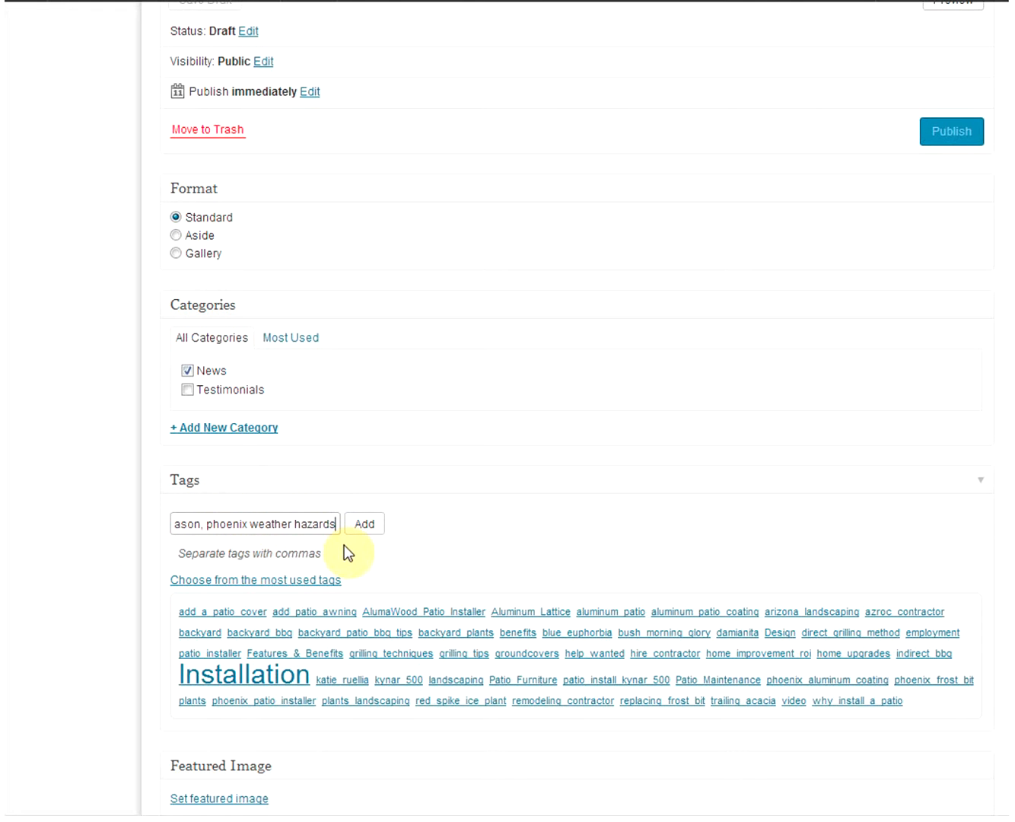
{"action": "type", "text": ","}
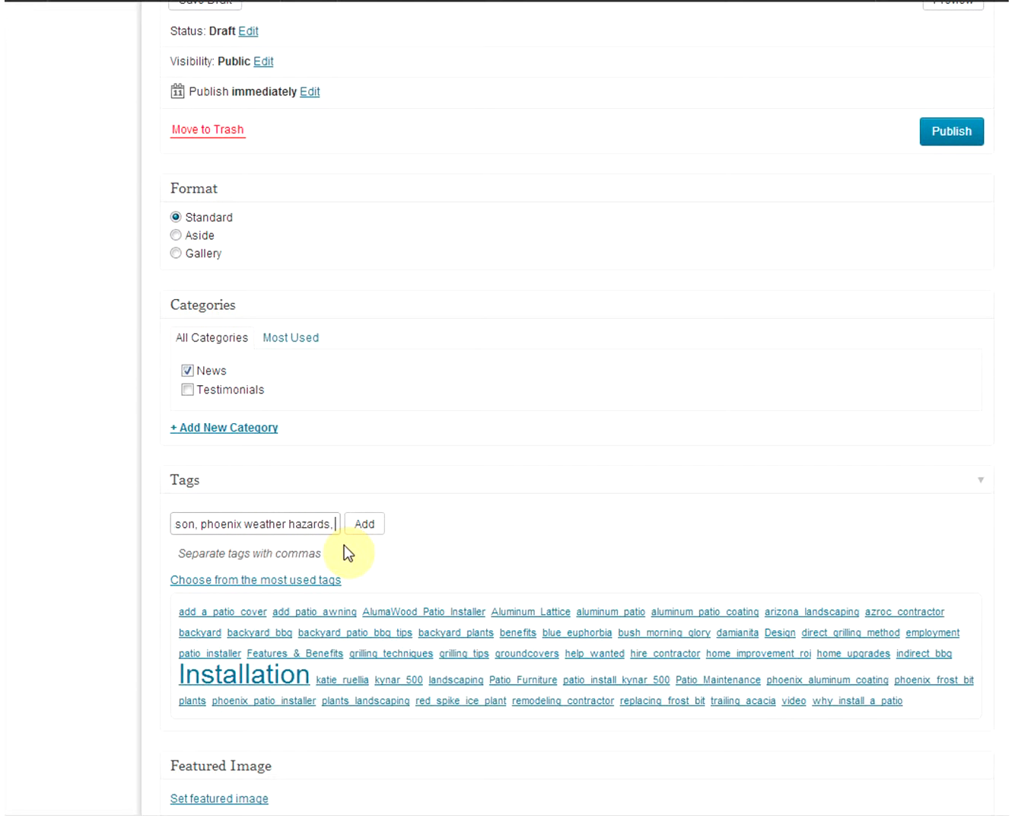
{"action": "key", "text": "BackSpace"}
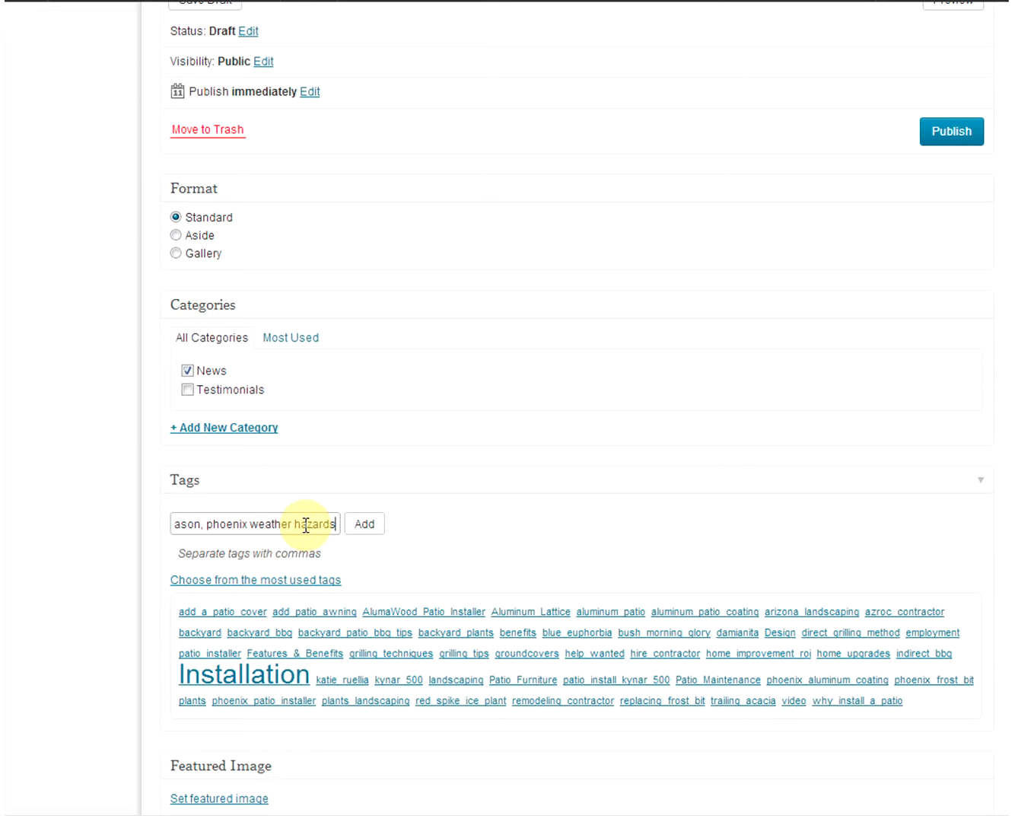
{"action": "left_click_drag", "start_coordinate": [262, 522], "coordinate": [91, 525]}
{"action": "left_click", "coordinate": [211, 525]}
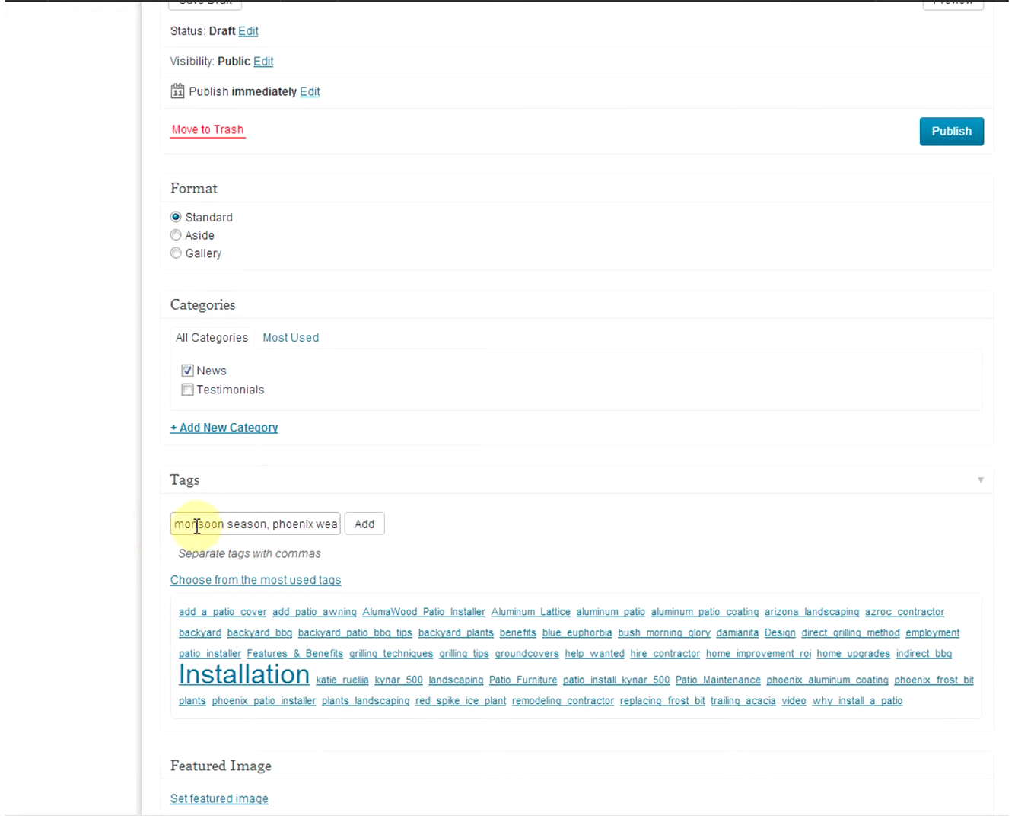
{"action": "left_click", "coordinate": [363, 523]}
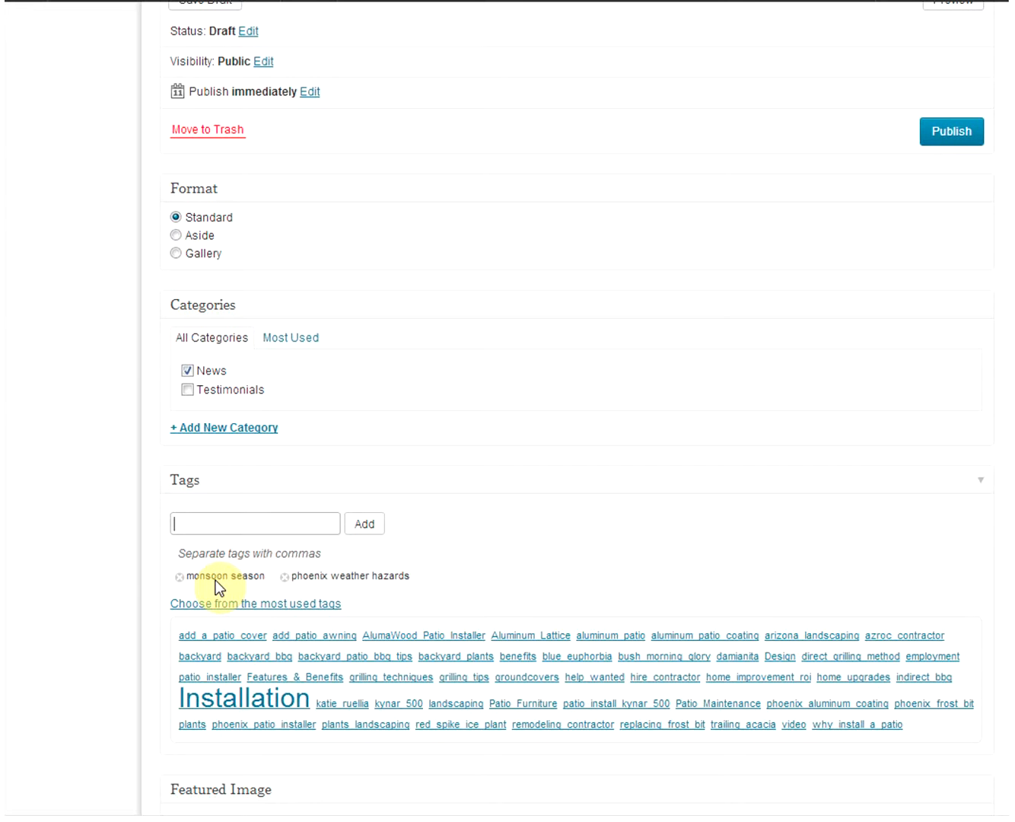
{"action": "scroll", "coordinate": [218, 585], "scroll_direction": "down", "scroll_amount": 2}
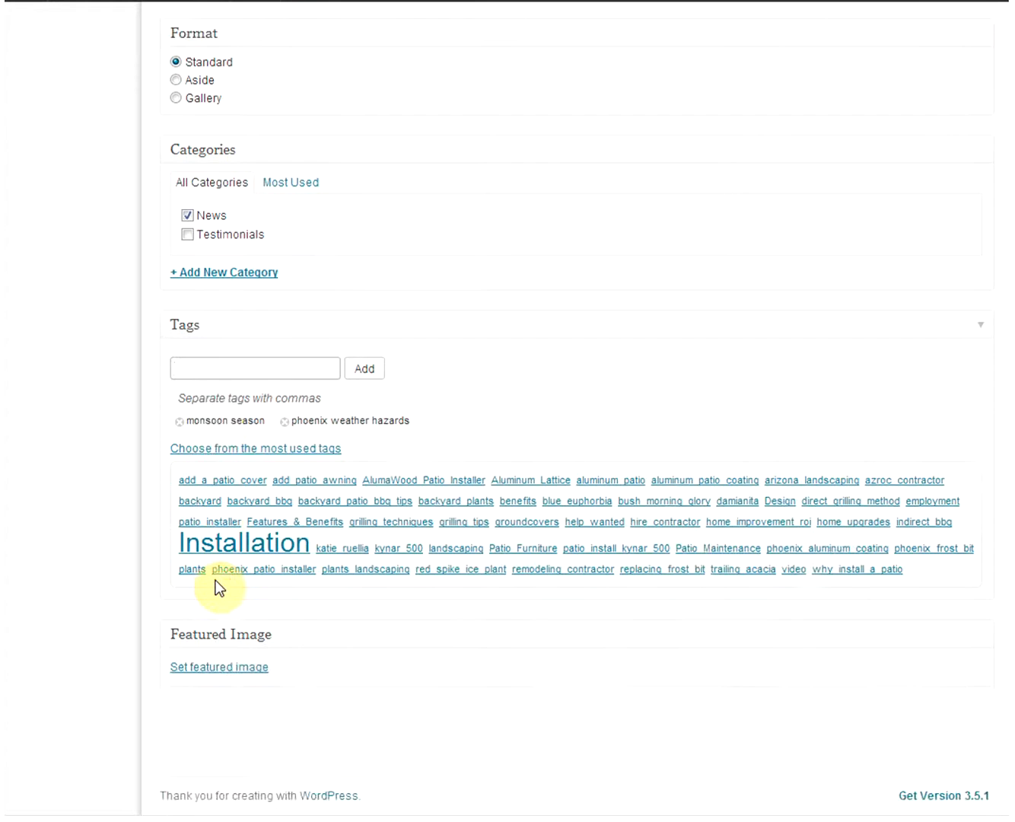
{"action": "scroll", "coordinate": [219, 586], "scroll_direction": "up", "scroll_amount": 6}
{"action": "scroll", "coordinate": [218, 583], "scroll_direction": "up", "scroll_amount": 4}
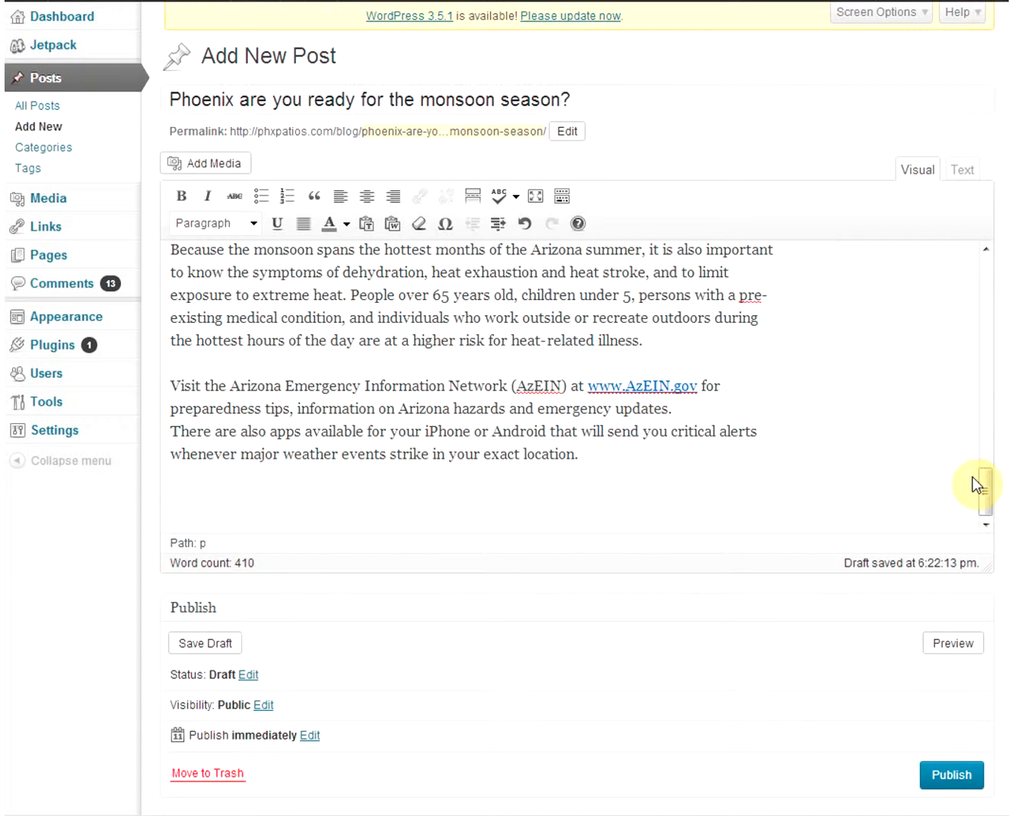
{"action": "left_click_drag", "start_coordinate": [982, 487], "coordinate": [1000, 267]}
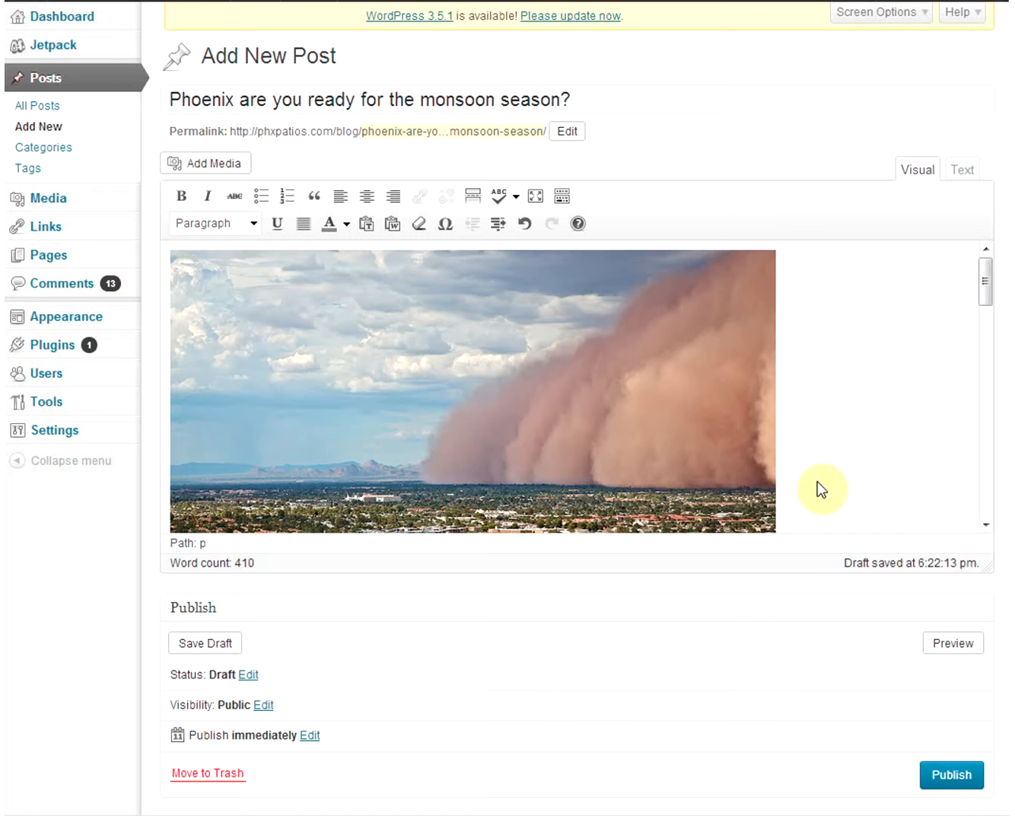
{"action": "scroll", "coordinate": [772, 598], "scroll_direction": "down", "scroll_amount": 2}
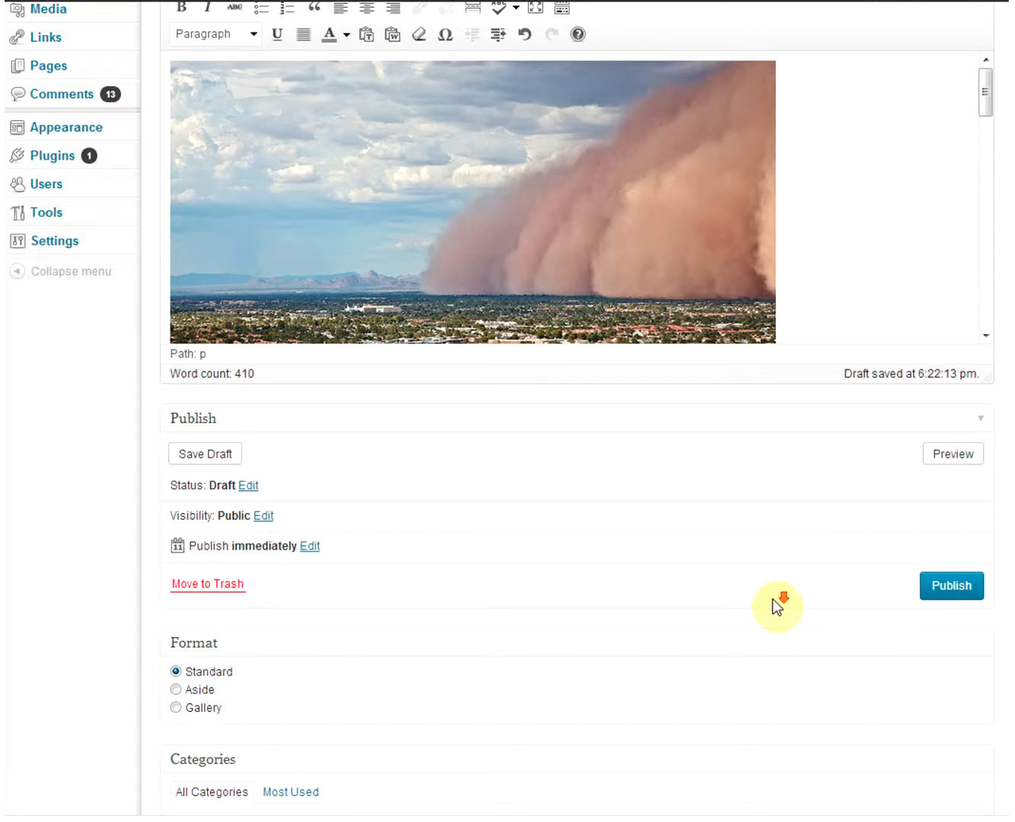
- Review the post's category and tag settings, then preview the draft and check its title, image, text and tags
{"action": "scroll", "coordinate": [772, 599], "scroll_direction": "down", "scroll_amount": 3}
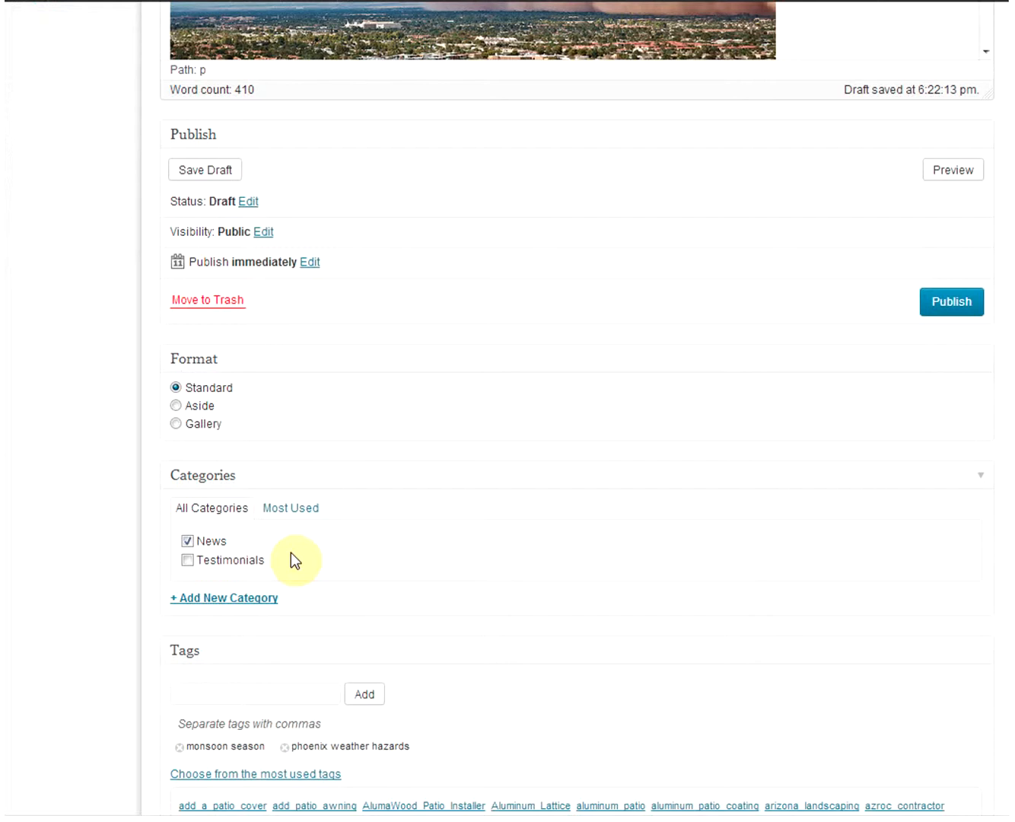
{"action": "scroll", "coordinate": [291, 560], "scroll_direction": "down", "scroll_amount": 2}
{"action": "scroll", "coordinate": [293, 561], "scroll_direction": "down", "scroll_amount": 2}
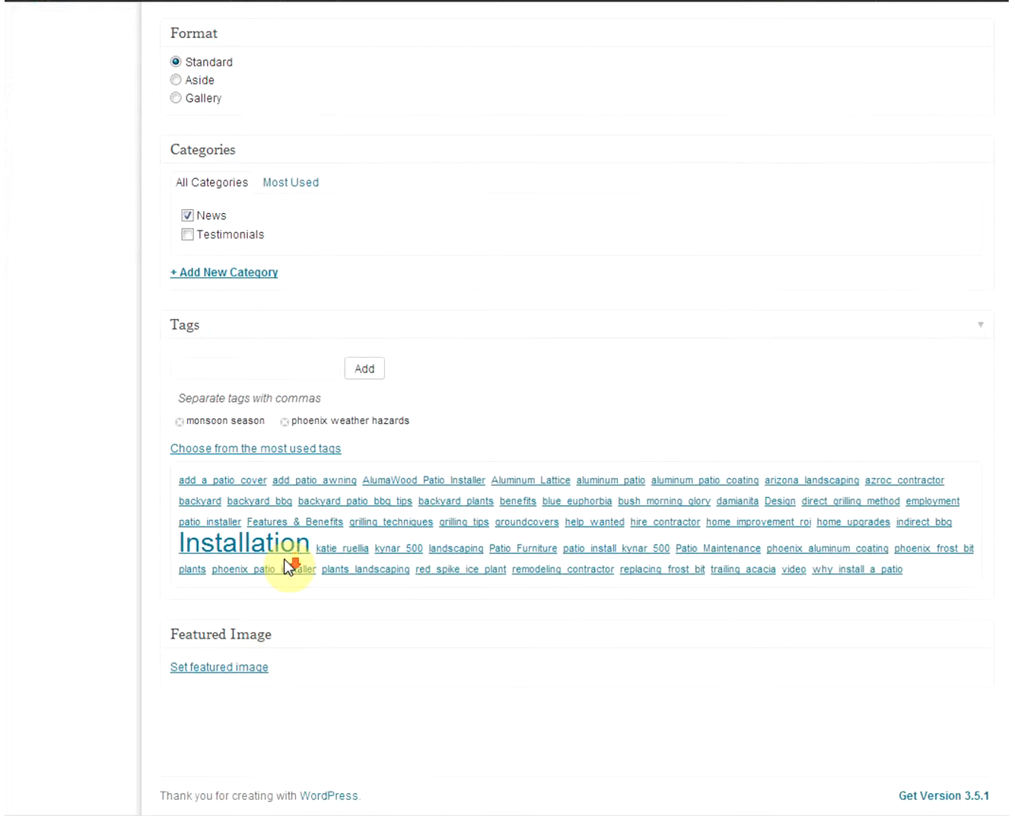
{"action": "scroll", "coordinate": [284, 558], "scroll_direction": "up", "scroll_amount": 6}
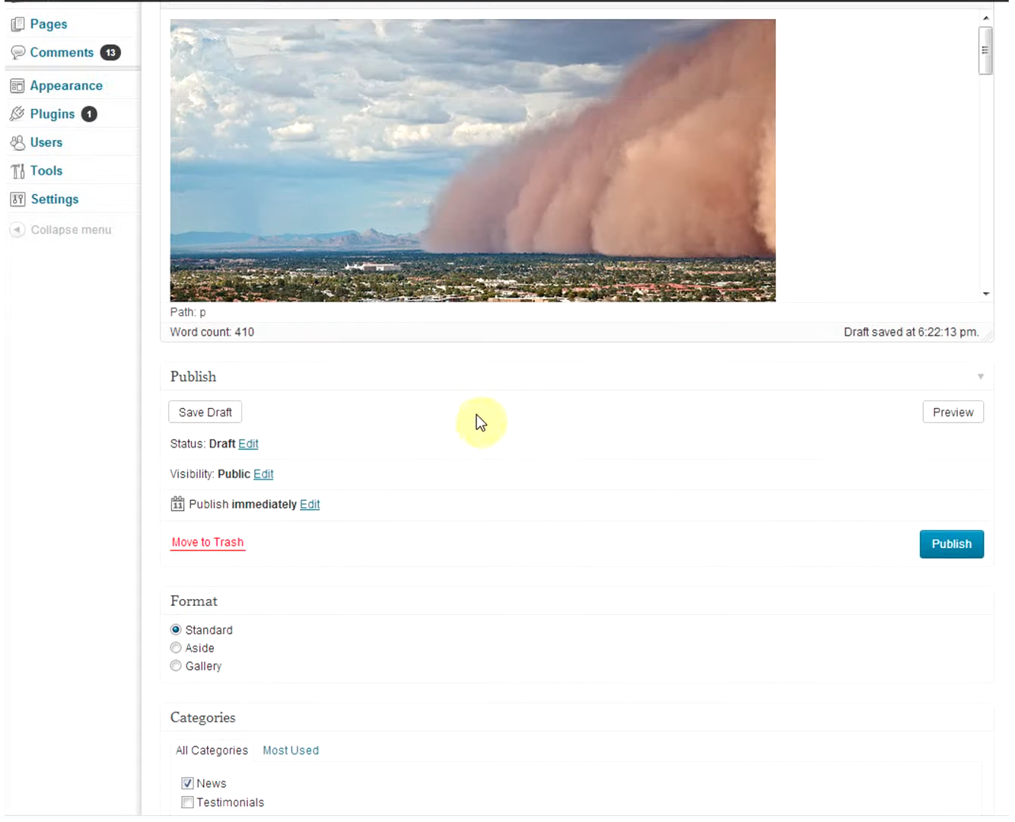
{"action": "left_click", "coordinate": [951, 415]}
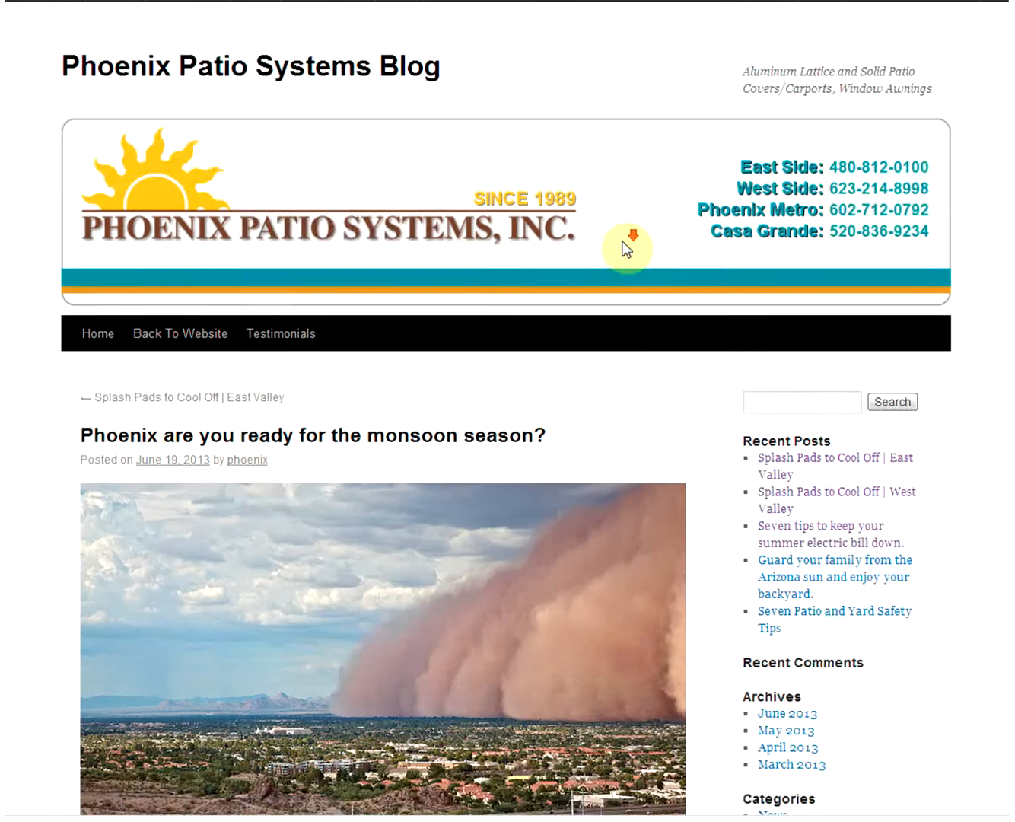
{"action": "scroll", "coordinate": [629, 247], "scroll_direction": "down", "scroll_amount": 2}
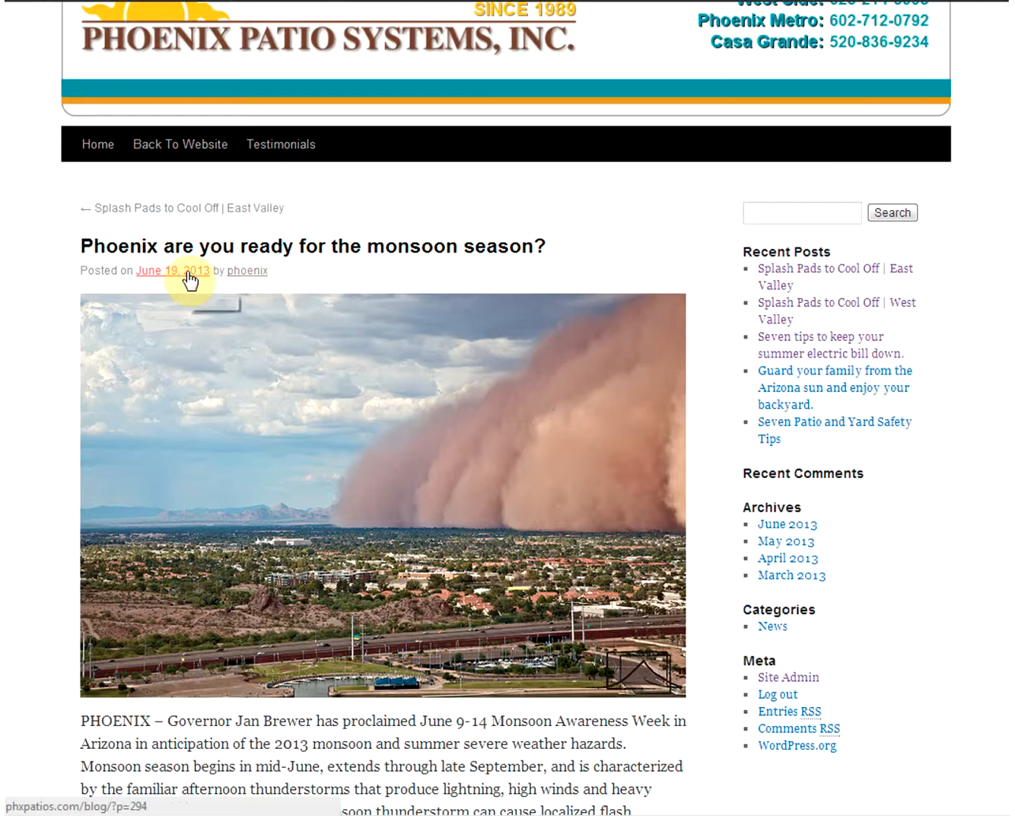
{"action": "scroll", "coordinate": [250, 476], "scroll_direction": "down", "scroll_amount": 5}
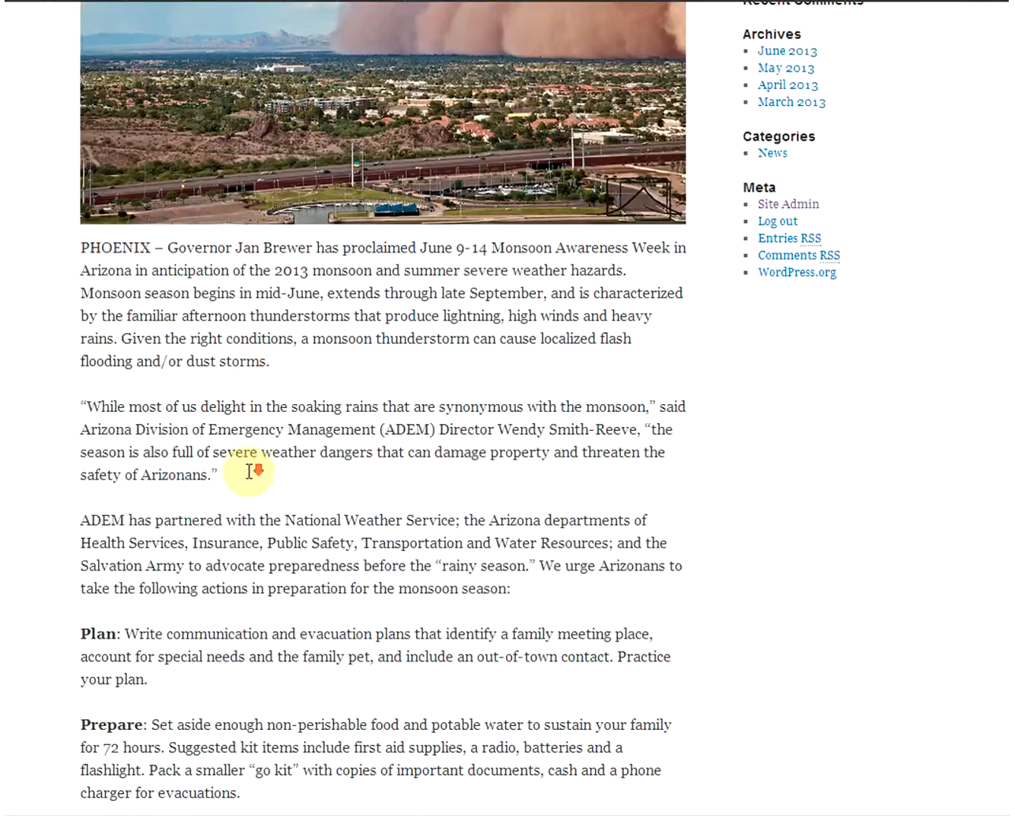
{"action": "scroll", "coordinate": [249, 470], "scroll_direction": "down", "scroll_amount": 2}
{"action": "scroll", "coordinate": [248, 471], "scroll_direction": "down", "scroll_amount": 5}
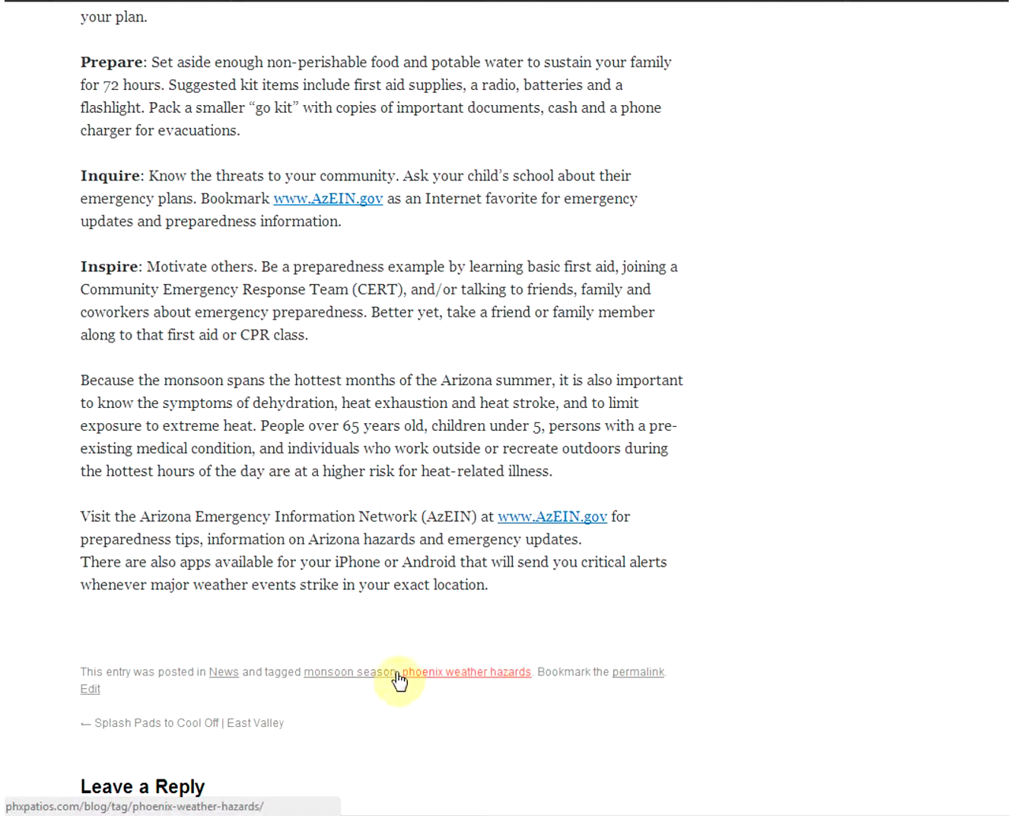
{"action": "scroll", "coordinate": [466, 602], "scroll_direction": "up", "scroll_amount": 15}
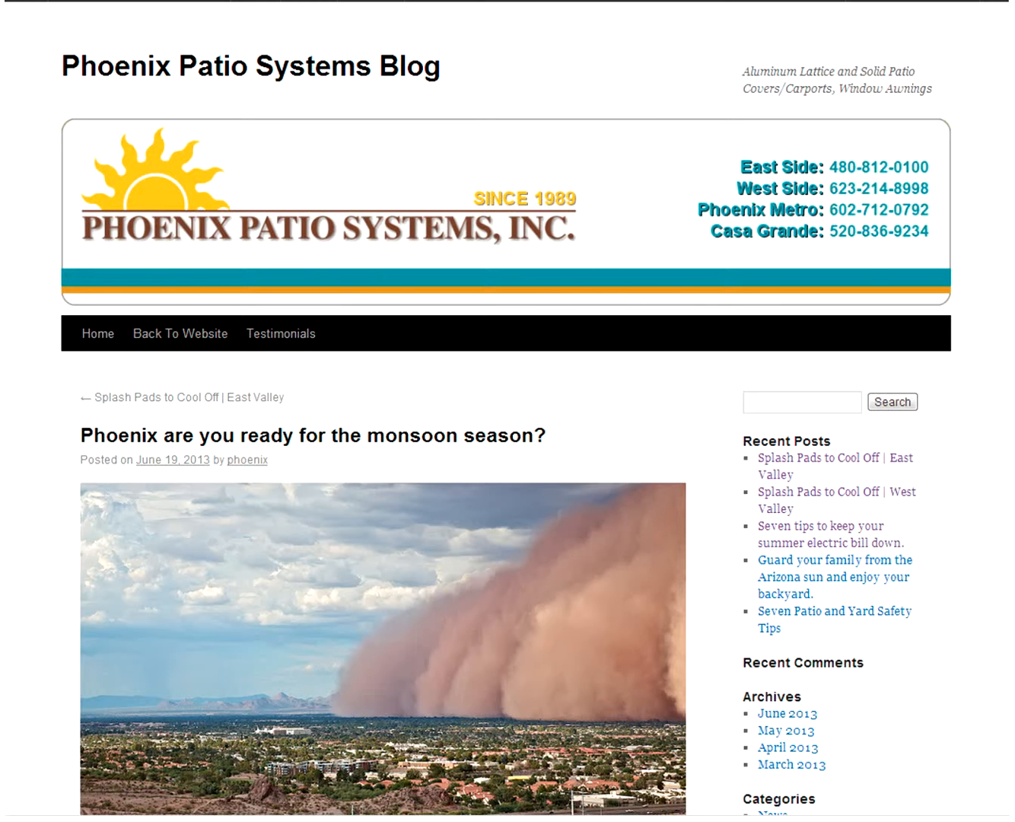
{"action": "left_click", "coordinate": [662, 1]}
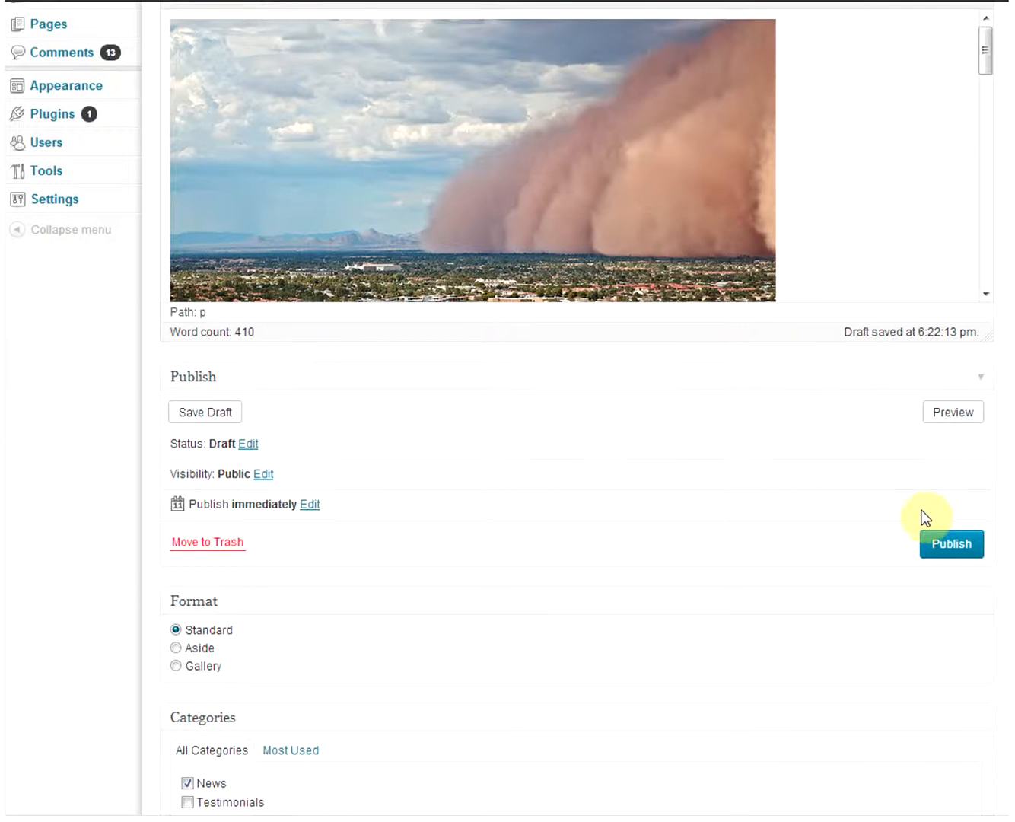
- Open the published post "Seven Patio and Yard Safety Tips" for editing from the list of all posts
{"action": "scroll", "coordinate": [926, 506], "scroll_direction": "up", "scroll_amount": 3}
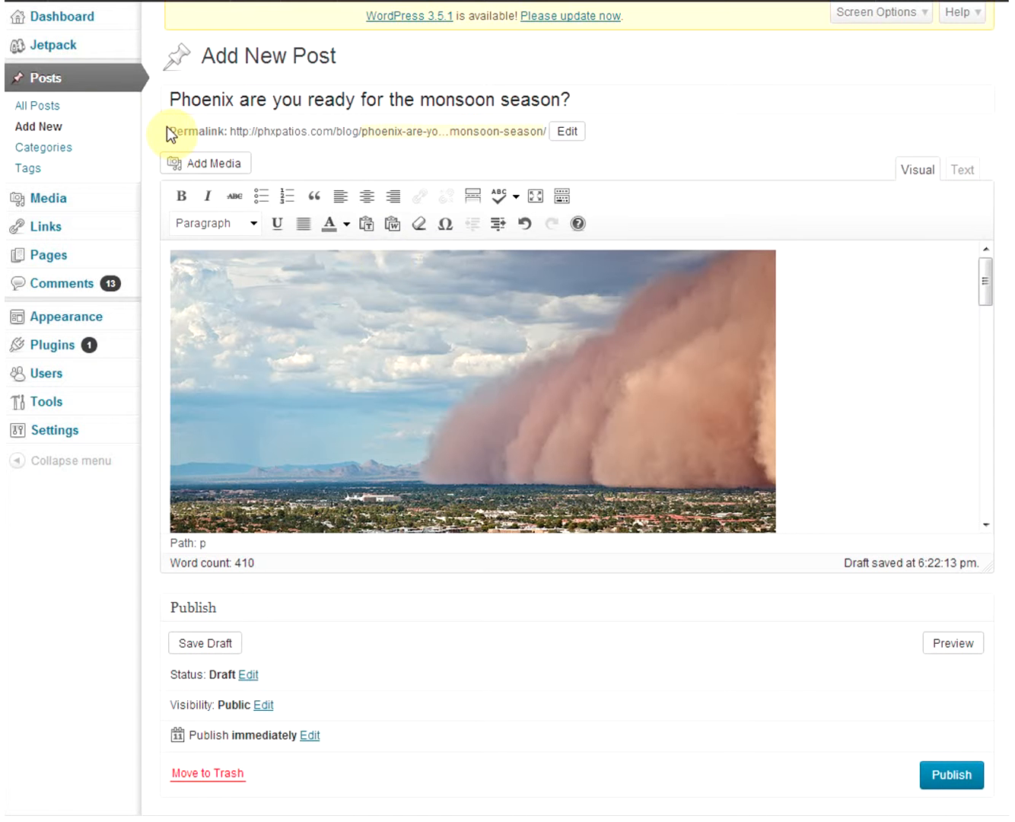
{"action": "left_click", "coordinate": [95, 84]}
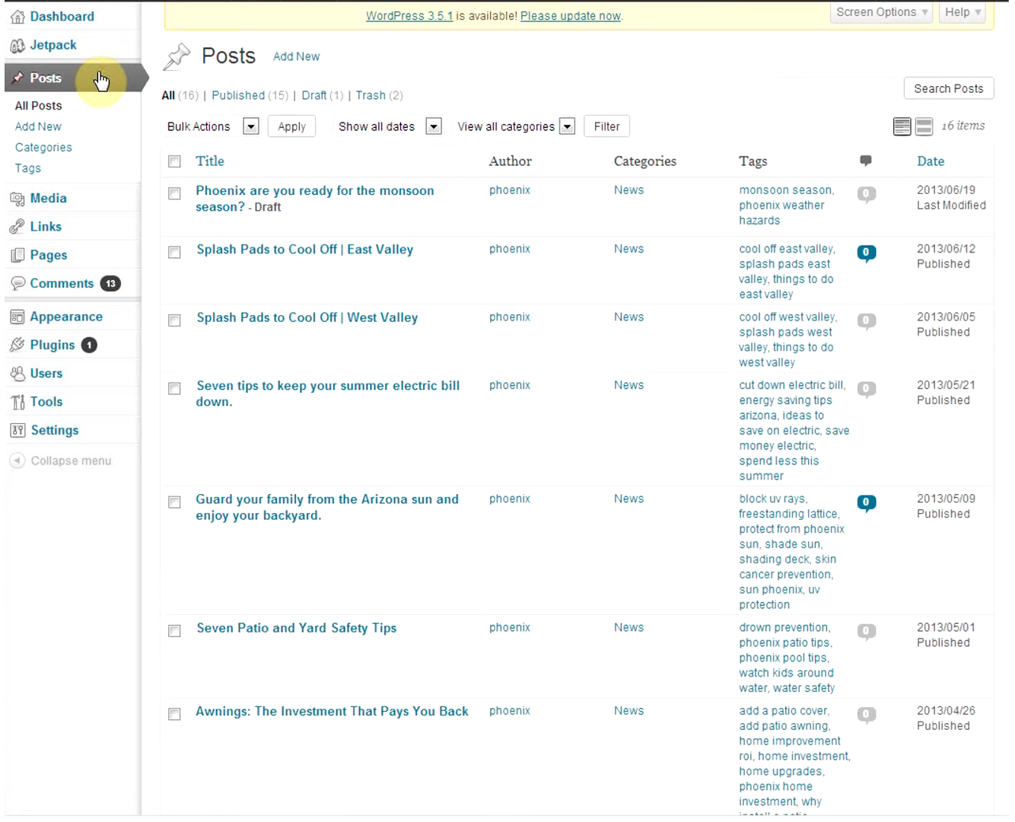
{"action": "left_click", "coordinate": [83, 27]}
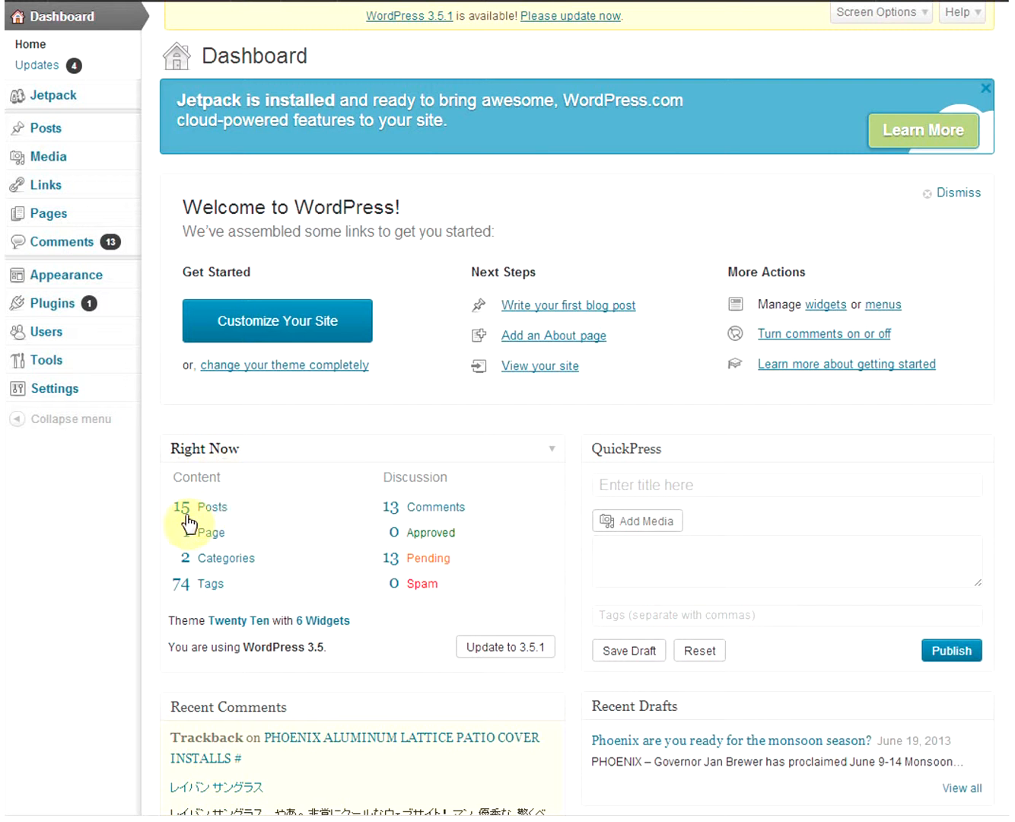
{"action": "left_click", "coordinate": [201, 504]}
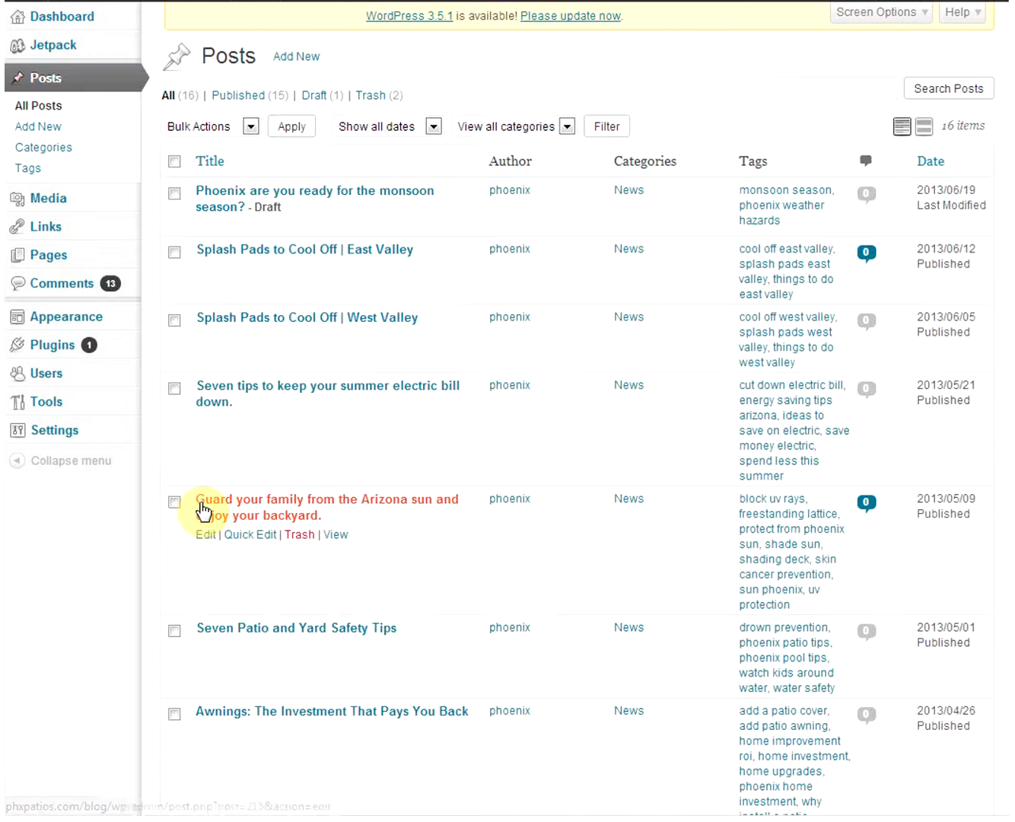
{"action": "scroll", "coordinate": [225, 444], "scroll_direction": "down", "scroll_amount": 2}
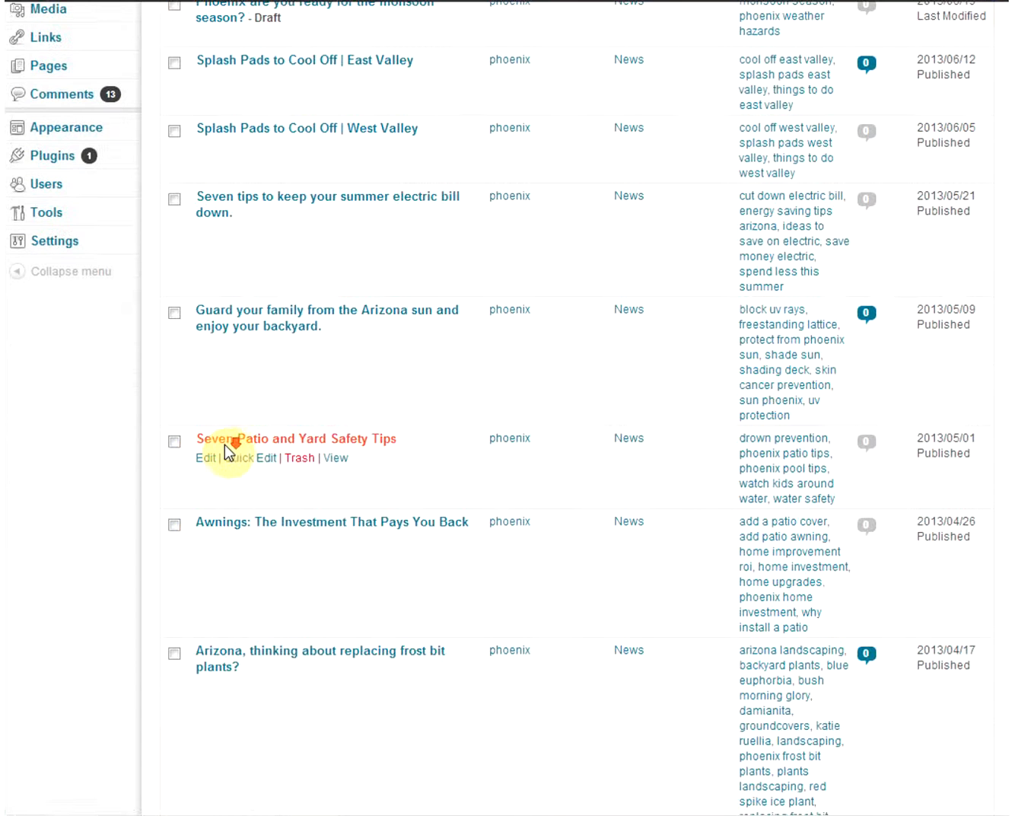
{"action": "scroll", "coordinate": [224, 444], "scroll_direction": "down", "scroll_amount": 1}
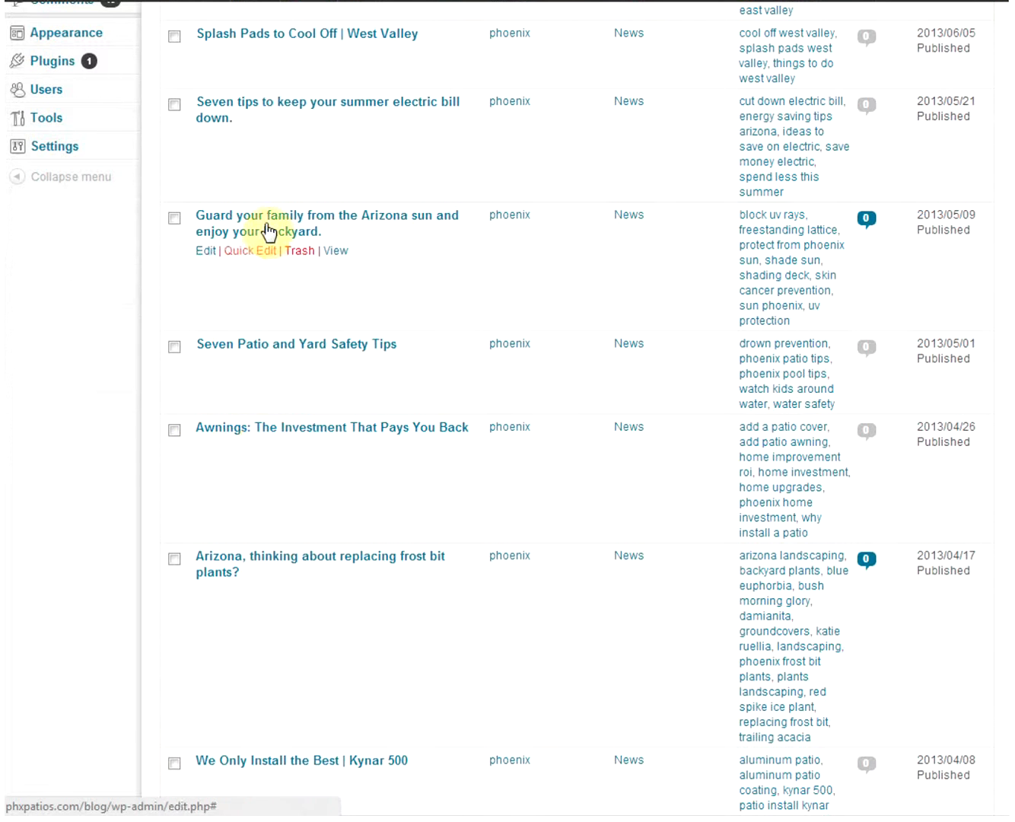
{"action": "scroll", "coordinate": [260, 442], "scroll_direction": "down", "scroll_amount": 5}
{"action": "scroll", "coordinate": [259, 444], "scroll_direction": "up", "scroll_amount": 5}
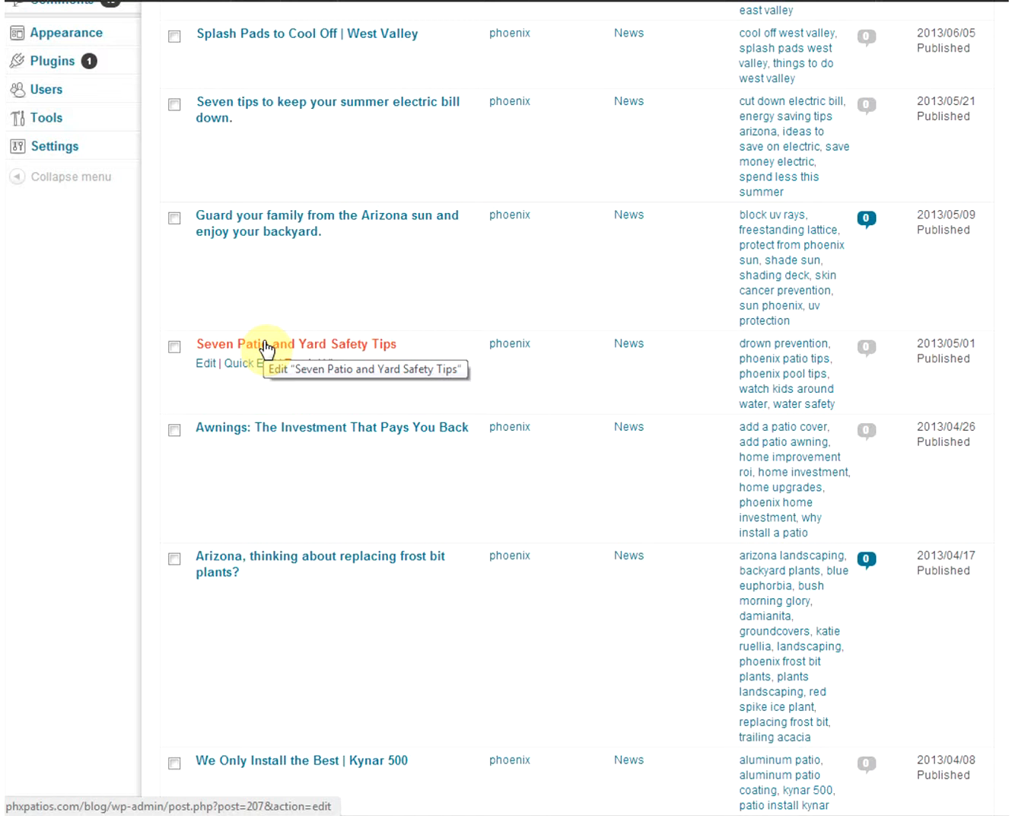
{"action": "left_click", "coordinate": [263, 340]}
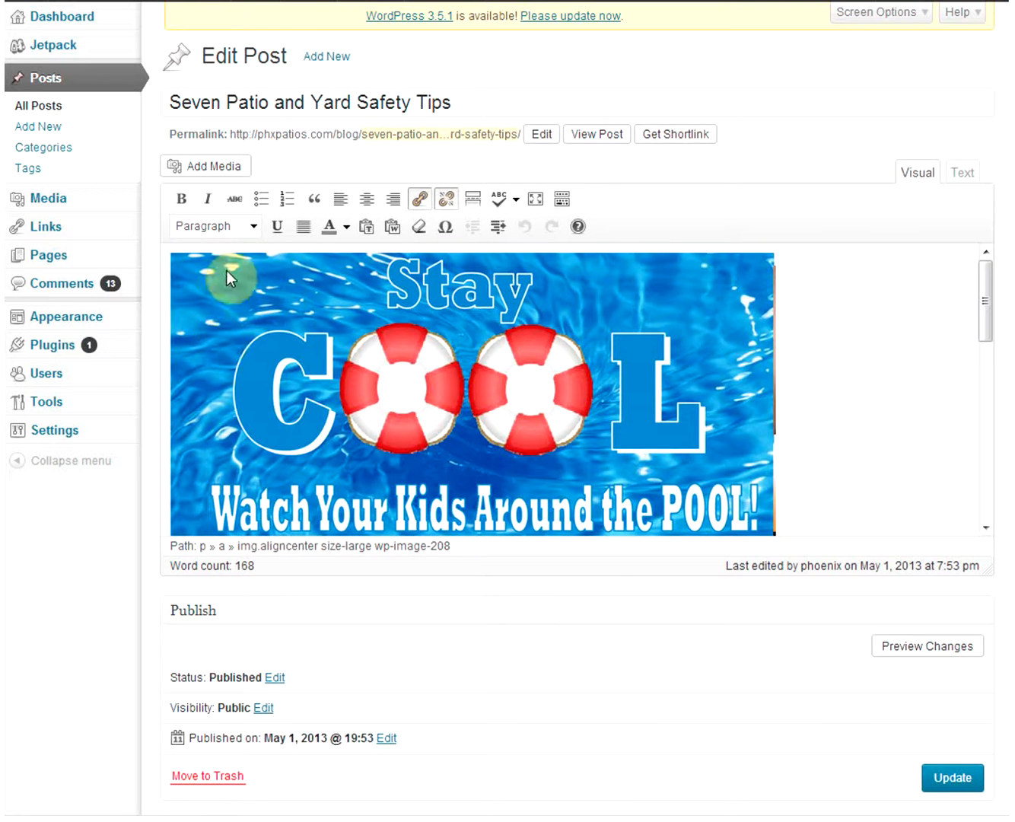
- Replace the word "doors" with "windows" in tip 2 about self-closing mechanisms
{"action": "scroll", "coordinate": [226, 270], "scroll_direction": "down", "scroll_amount": 7}
{"action": "scroll", "coordinate": [227, 271], "scroll_direction": "down", "scroll_amount": 4}
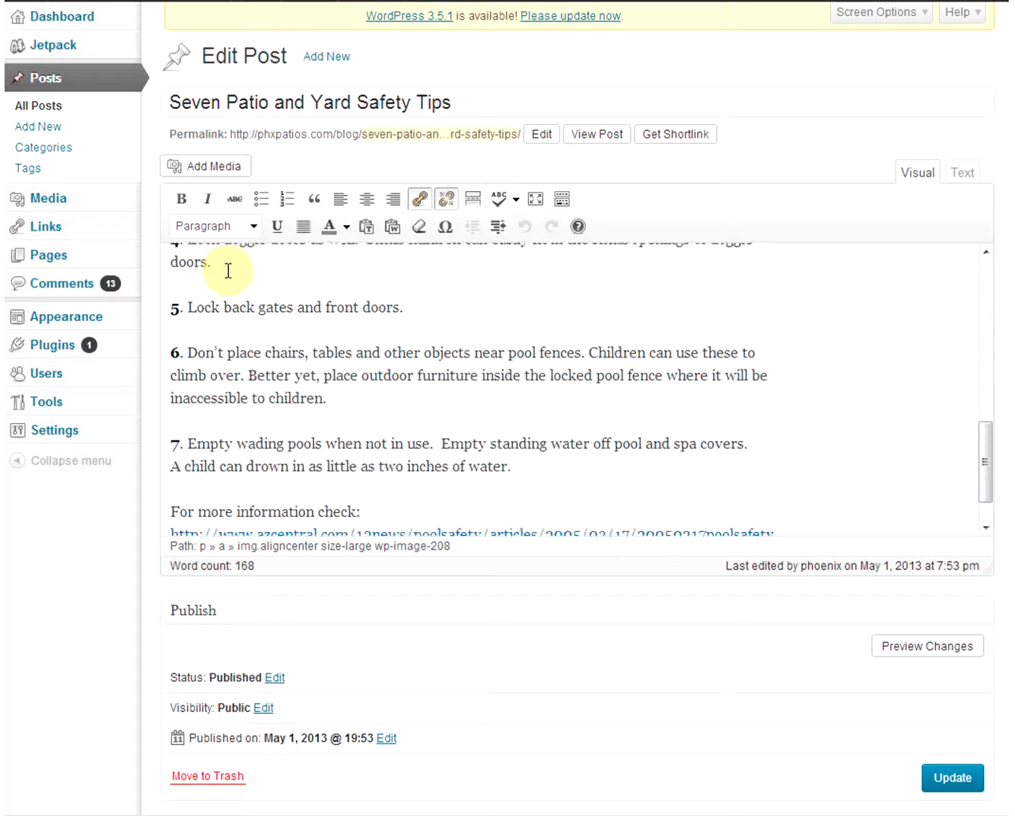
{"action": "scroll", "coordinate": [228, 270], "scroll_direction": "up", "scroll_amount": 5}
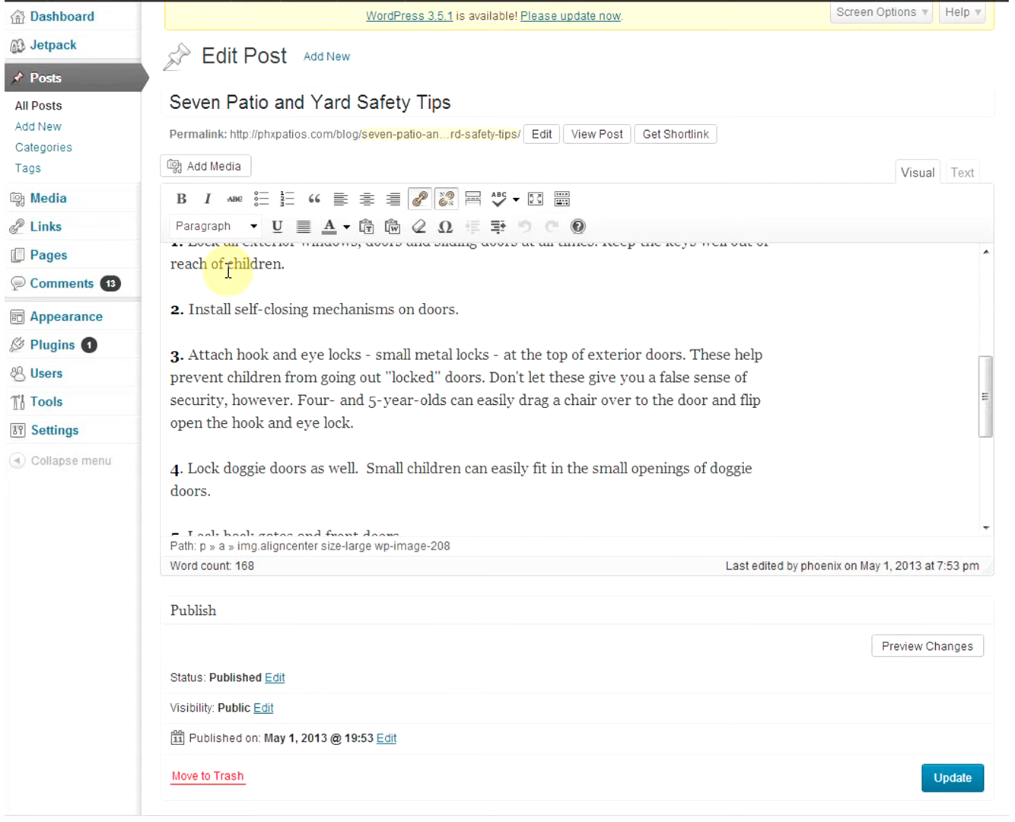
{"action": "double_click", "coordinate": [215, 309]}
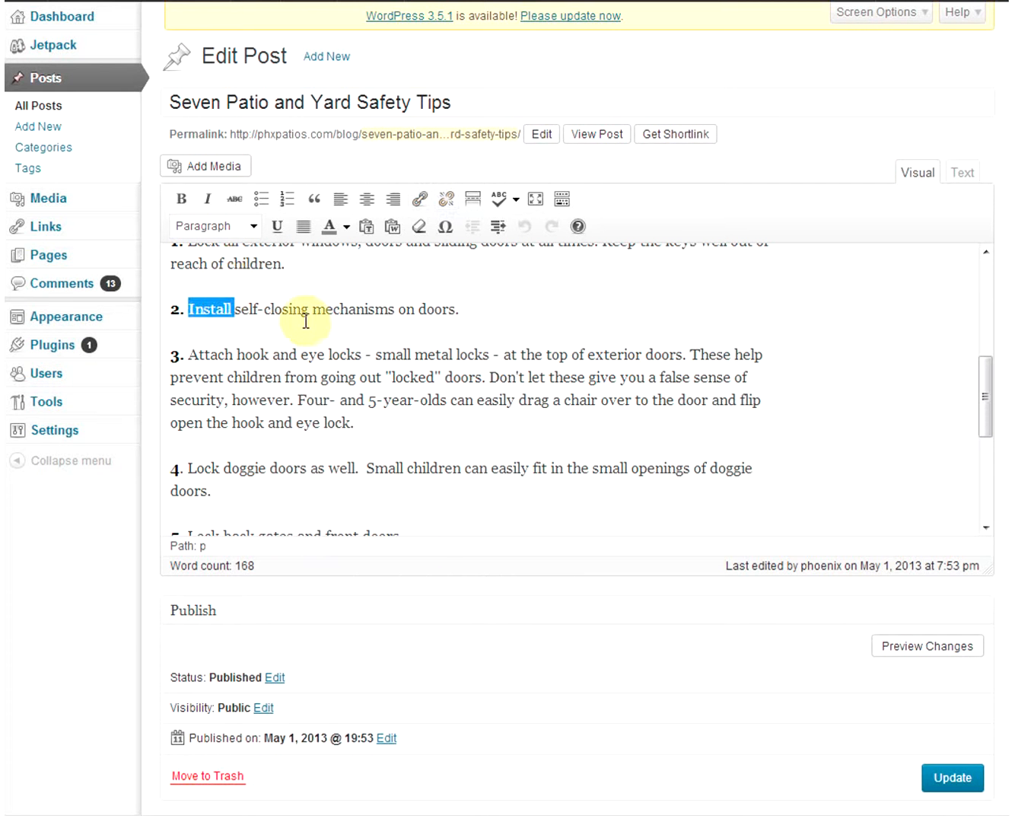
{"action": "double_click", "coordinate": [442, 310]}
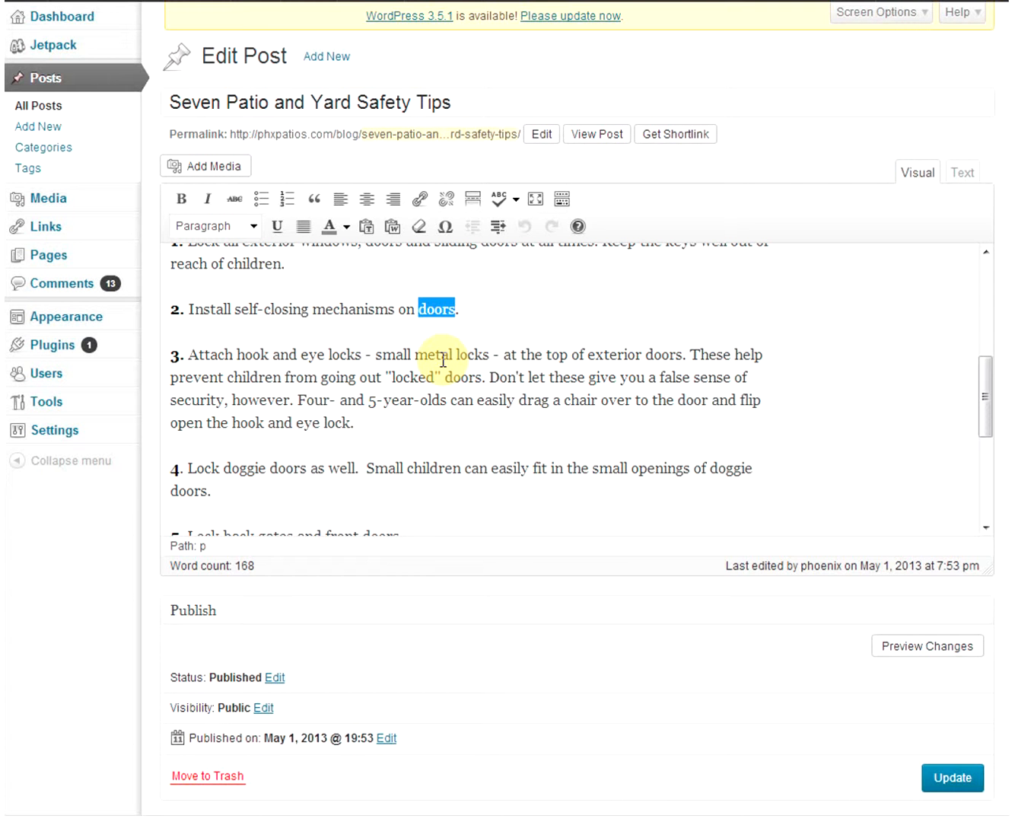
{"action": "type", "text": "window"}
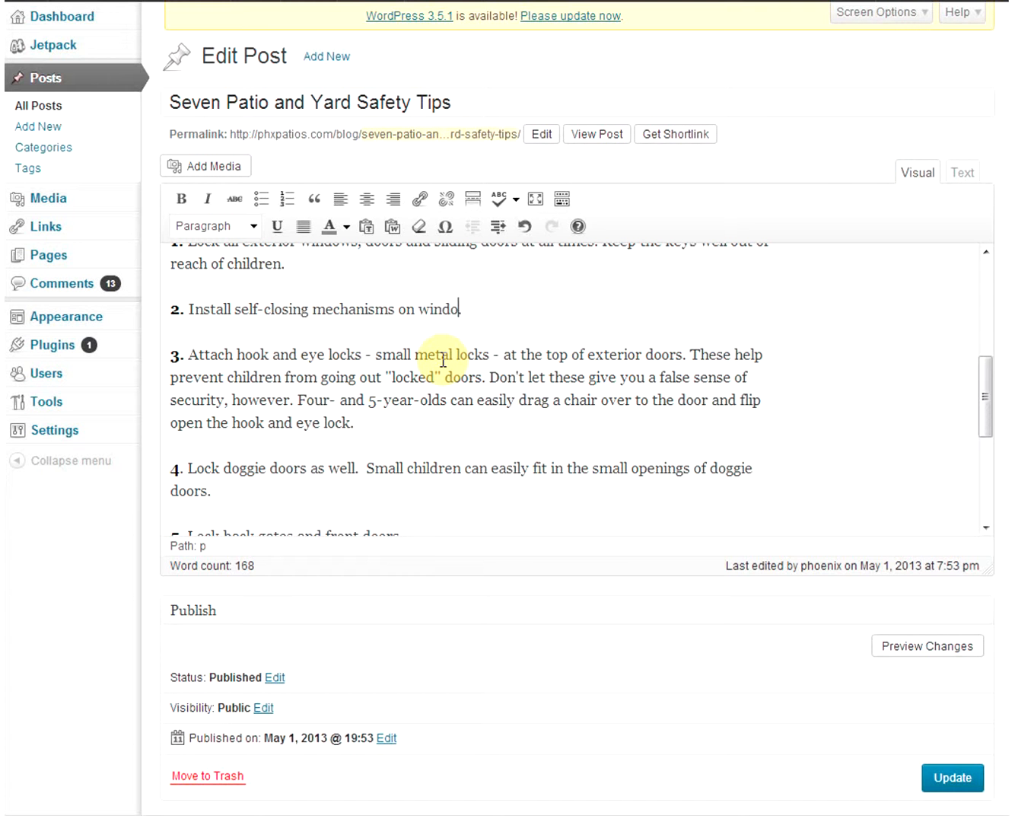
{"action": "type", "text": "s."}
{"action": "left_click", "coordinate": [488, 372]}
- Select the "Watch Your Kids Around the POOL!" image to show its edit and delete options, then deselect it
{"action": "scroll", "coordinate": [487, 372], "scroll_direction": "up", "scroll_amount": 5}
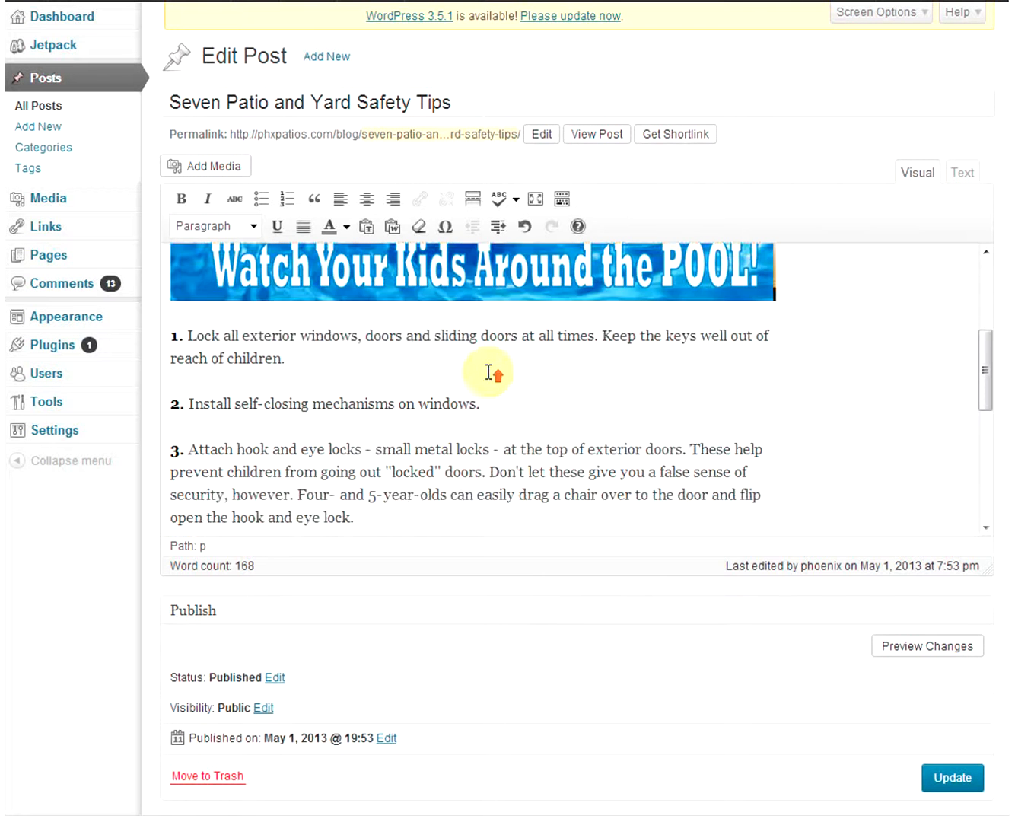
{"action": "scroll", "coordinate": [517, 364], "scroll_direction": "down", "scroll_amount": 3}
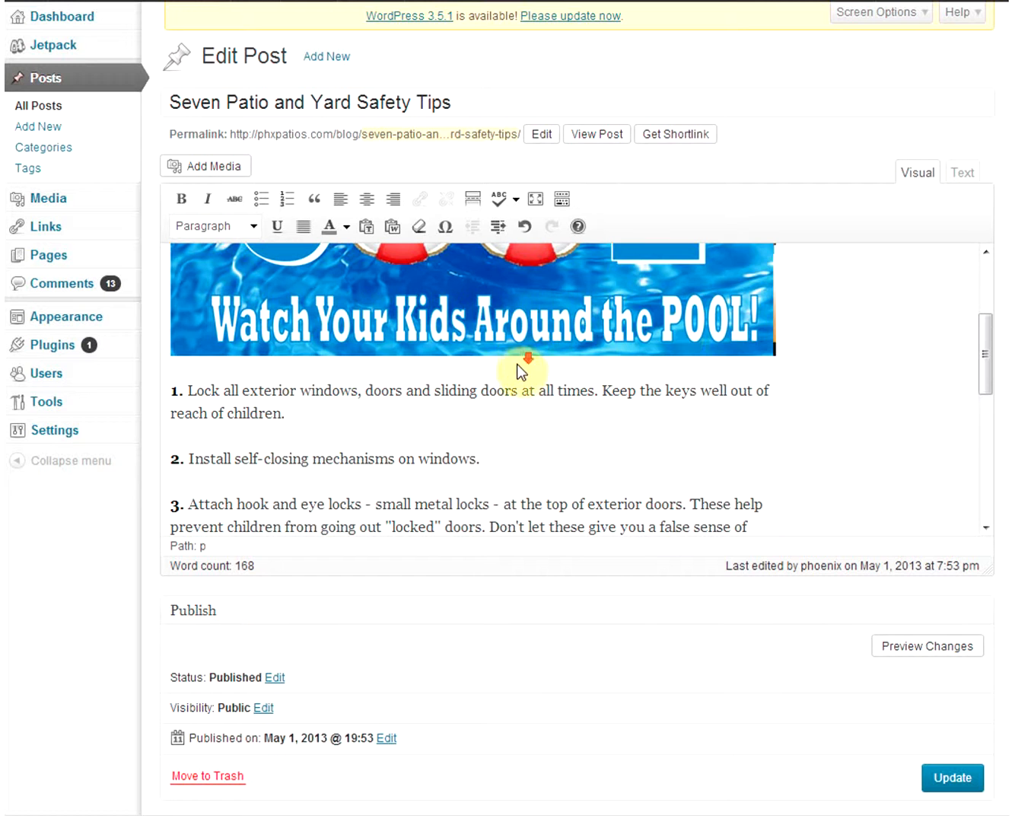
{"action": "left_click", "coordinate": [509, 309]}
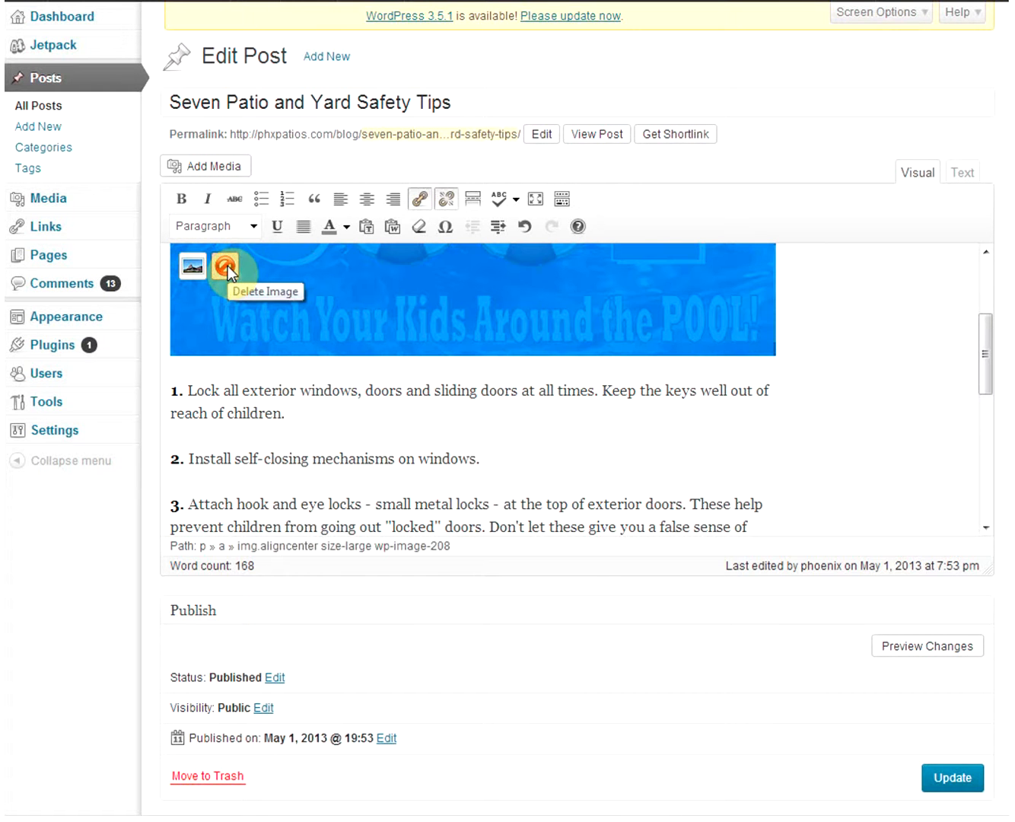
{"action": "left_click", "coordinate": [809, 372]}
{"action": "left_click", "coordinate": [799, 338]}
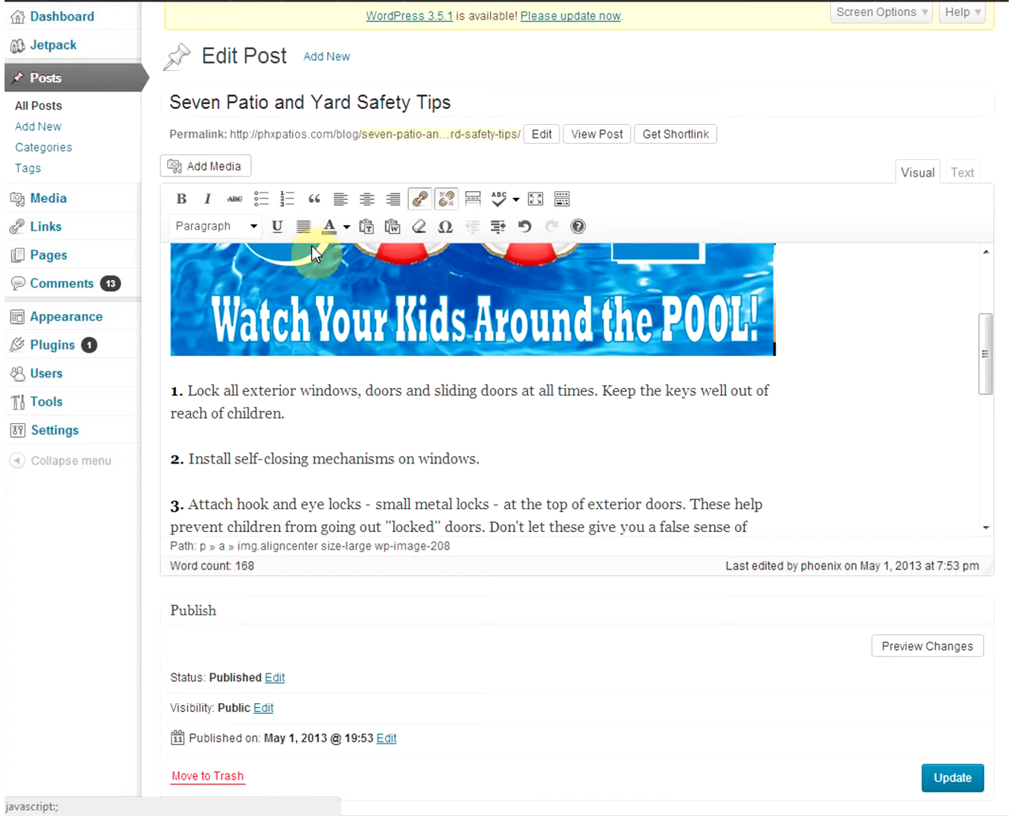
- Review the edited word in tip 2 and the post's image, publish settings, category and tags
{"action": "double_click", "coordinate": [439, 458]}
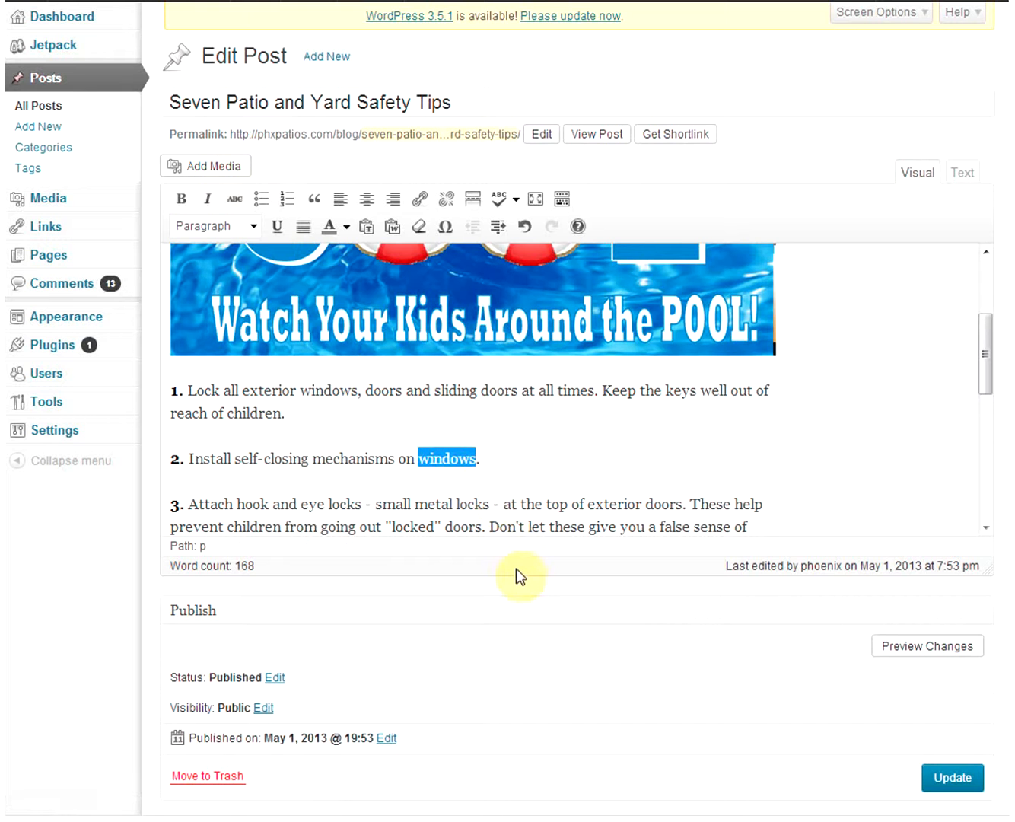
{"action": "scroll", "coordinate": [516, 570], "scroll_direction": "down", "scroll_amount": 2}
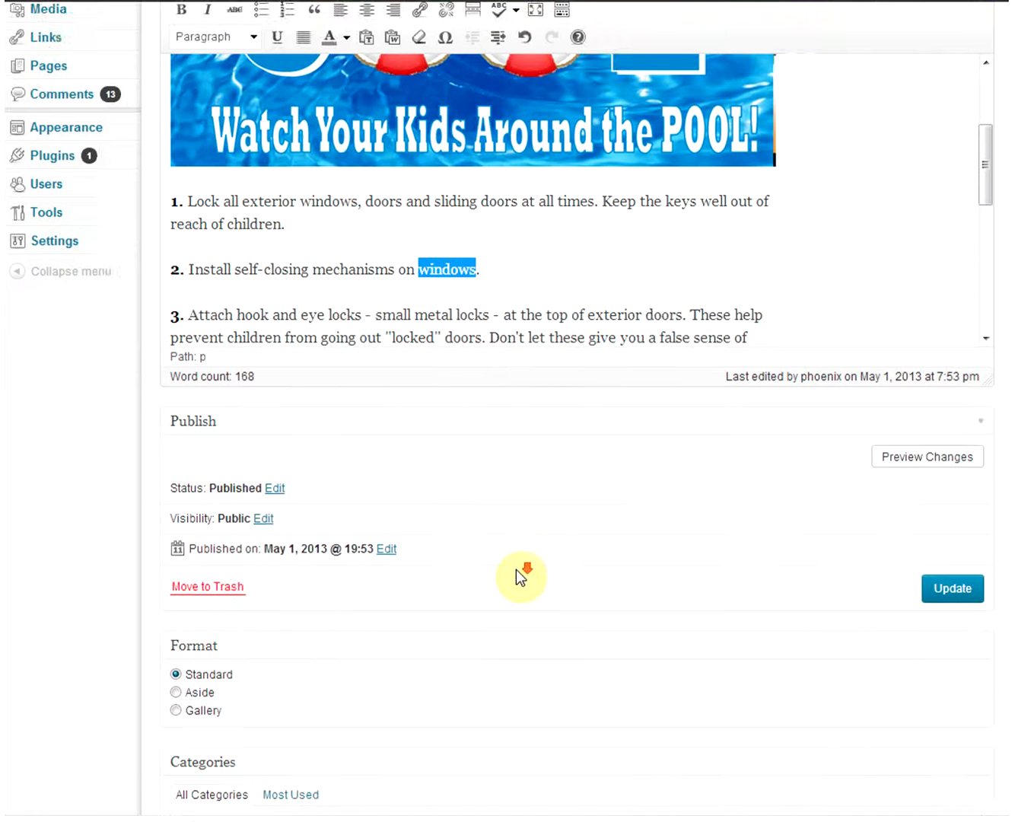
{"action": "scroll", "coordinate": [517, 570], "scroll_direction": "down", "scroll_amount": 1}
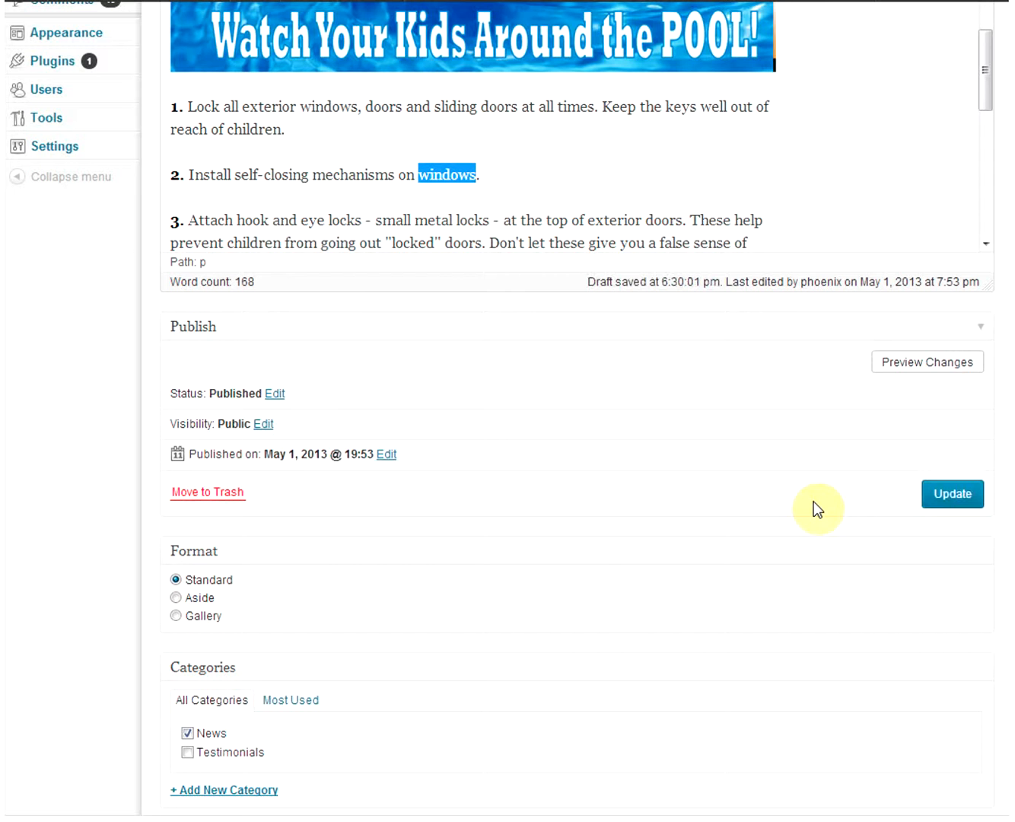
{"action": "scroll", "coordinate": [668, 454], "scroll_direction": "up", "scroll_amount": 5}
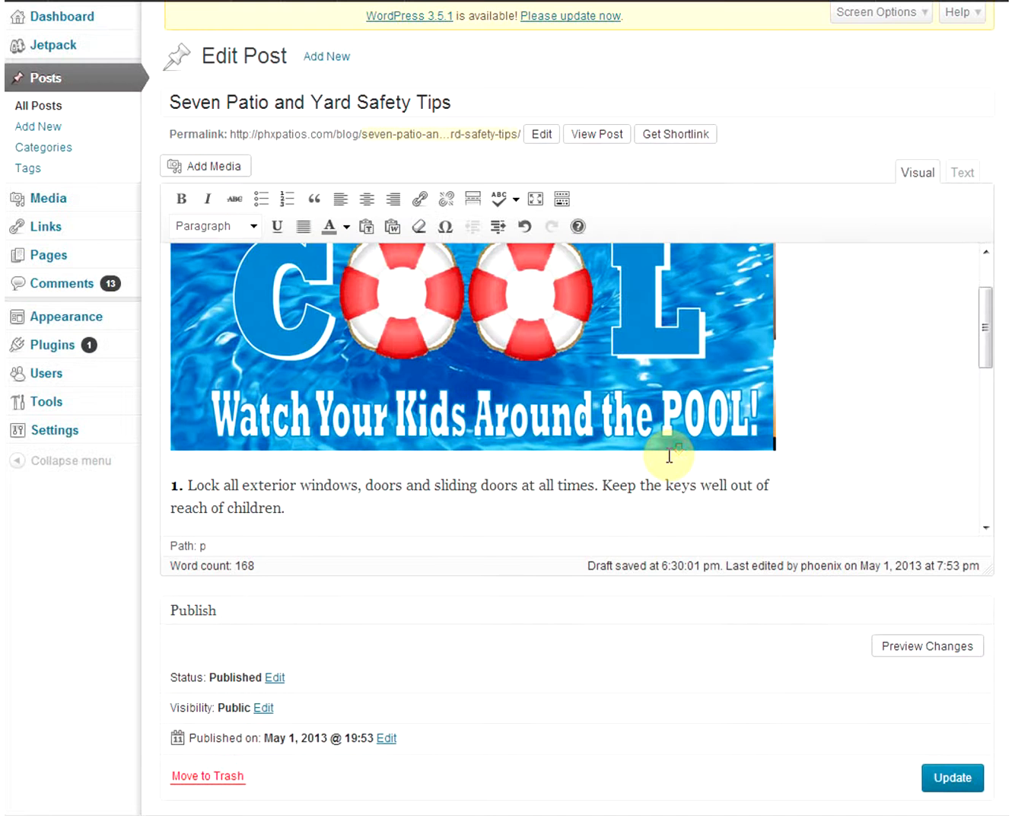
{"action": "scroll", "coordinate": [669, 455], "scroll_direction": "down", "scroll_amount": 4}
{"action": "scroll", "coordinate": [666, 455], "scroll_direction": "up", "scroll_amount": 5}
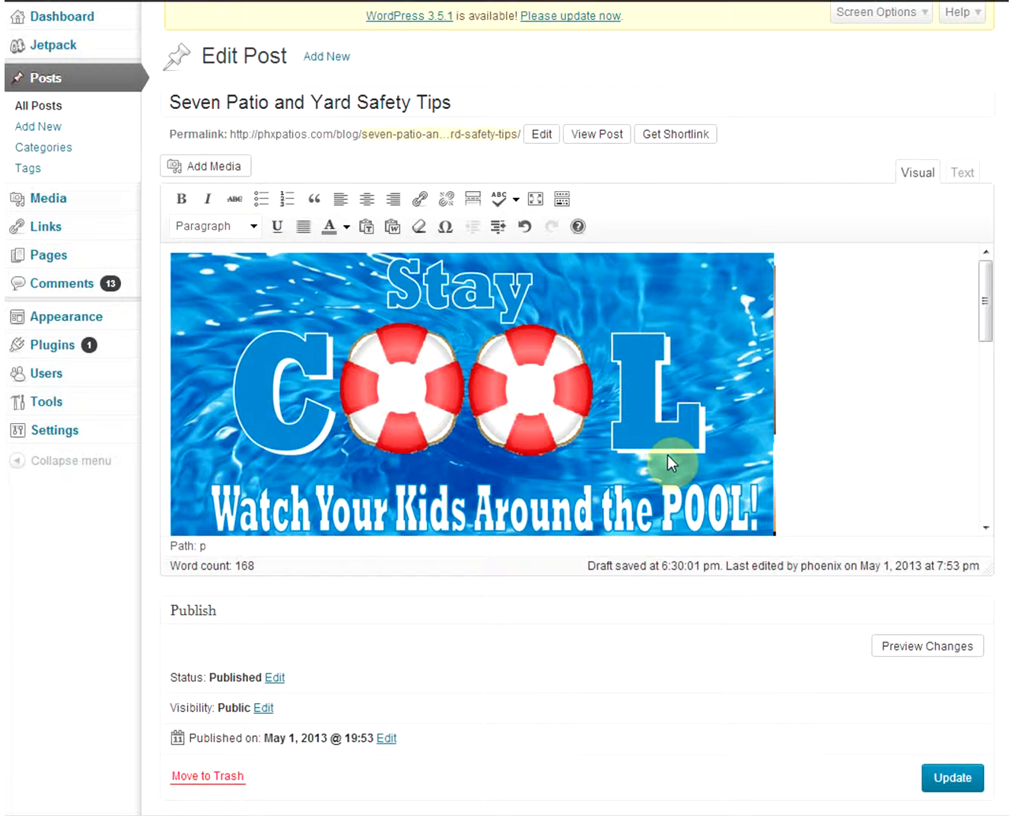
{"action": "scroll", "coordinate": [667, 454], "scroll_direction": "down", "scroll_amount": 5}
{"action": "scroll", "coordinate": [667, 589], "scroll_direction": "down", "scroll_amount": 8}
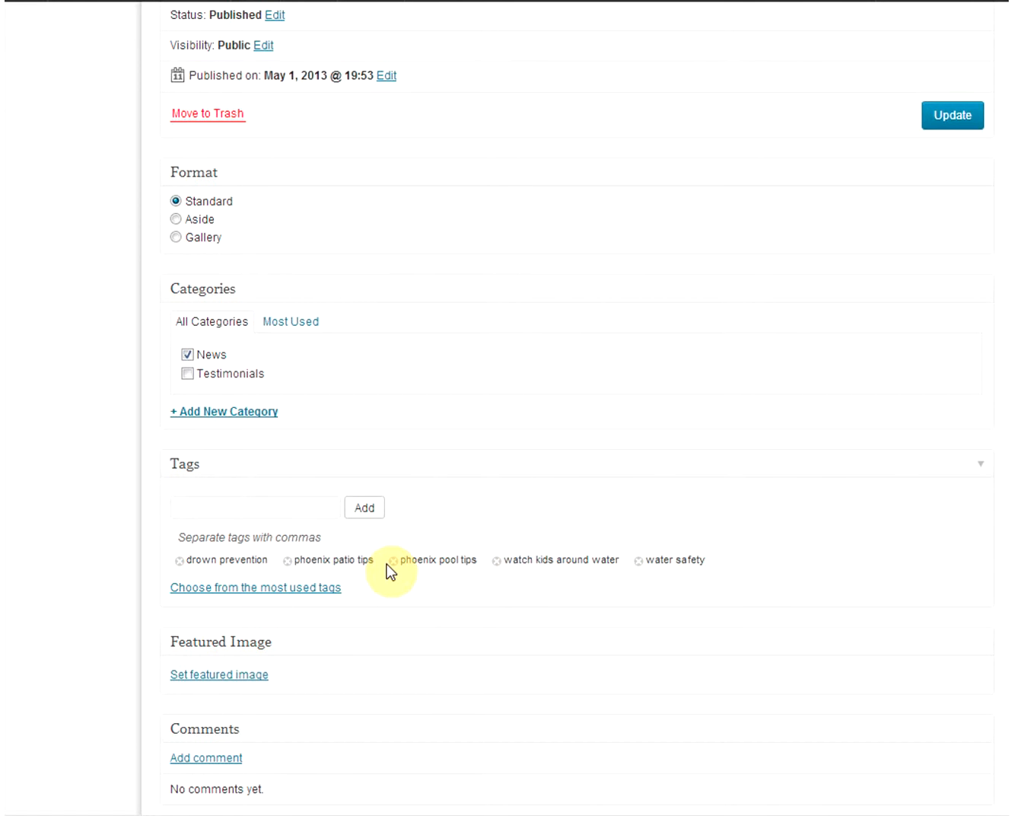
{"action": "scroll", "coordinate": [386, 564], "scroll_direction": "up", "scroll_amount": 1}
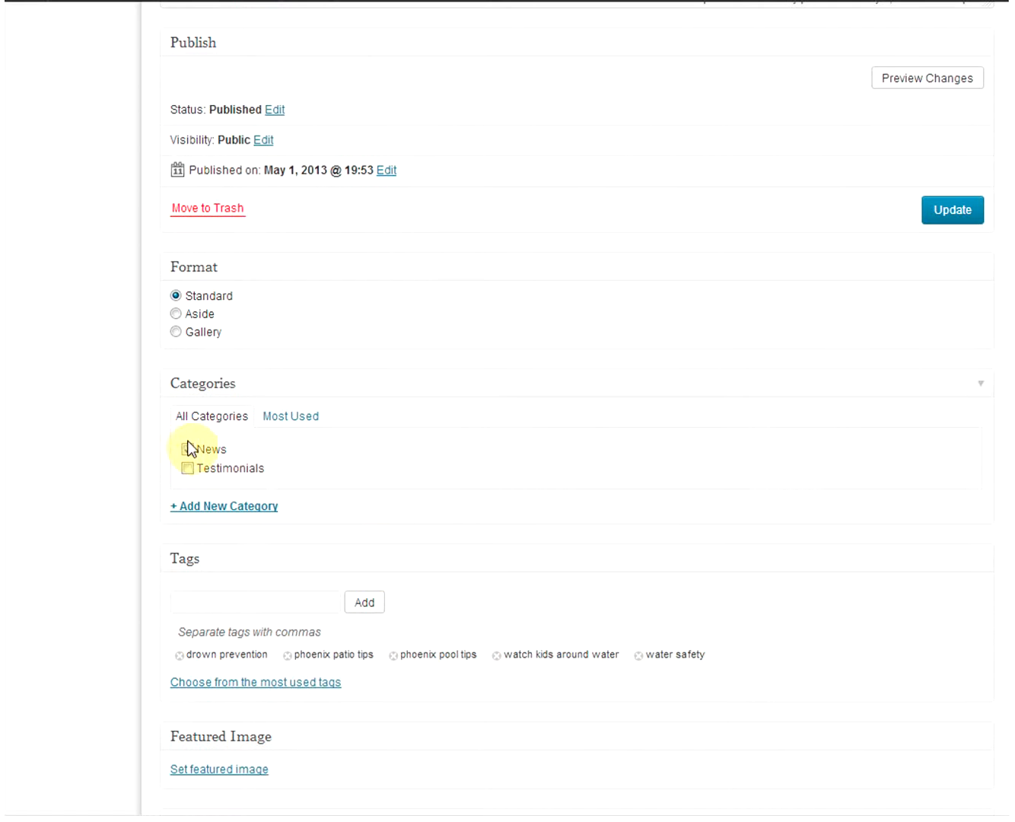
{"action": "scroll", "coordinate": [264, 436], "scroll_direction": "up", "scroll_amount": 3}
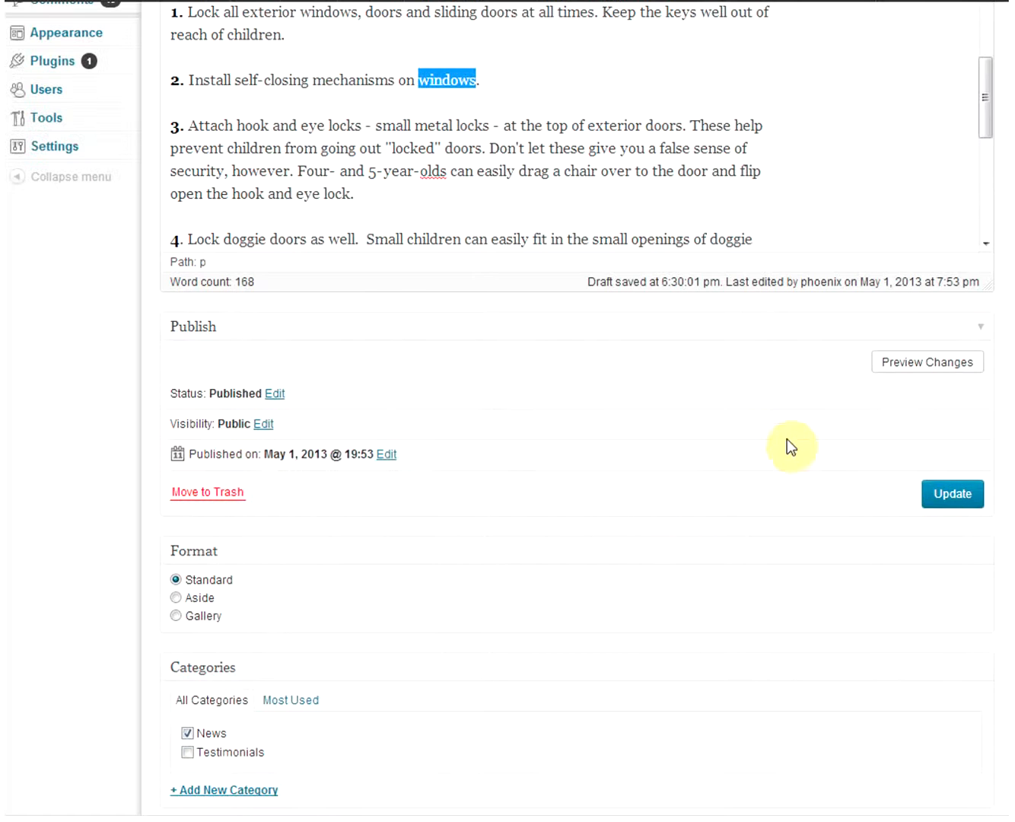
{"action": "scroll", "coordinate": [754, 429], "scroll_direction": "up", "scroll_amount": 5}
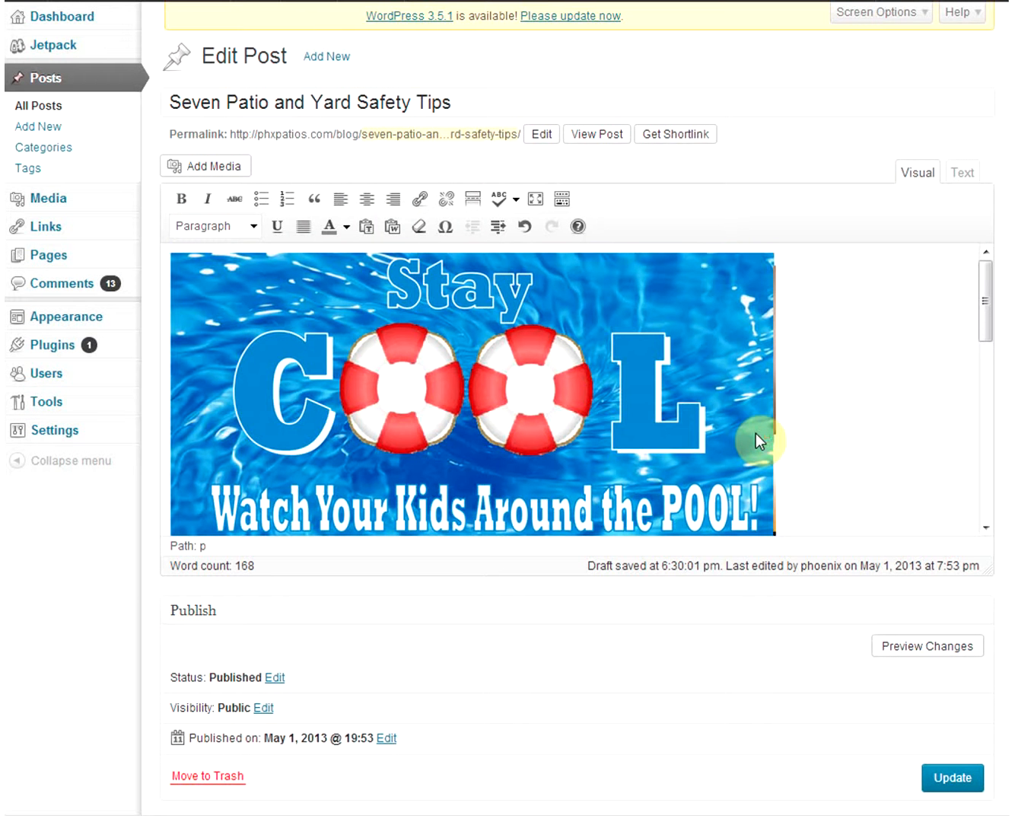